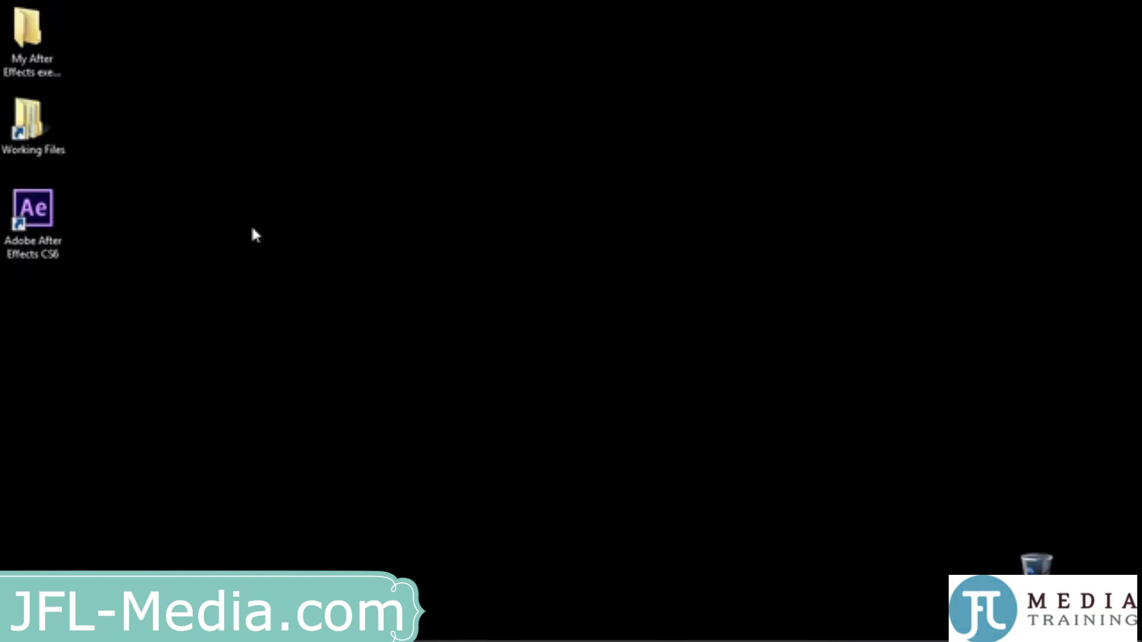
- Open 0205-timeline.aep from Working Files > After Effects projects in After Effects CS6
double_click(28, 122)
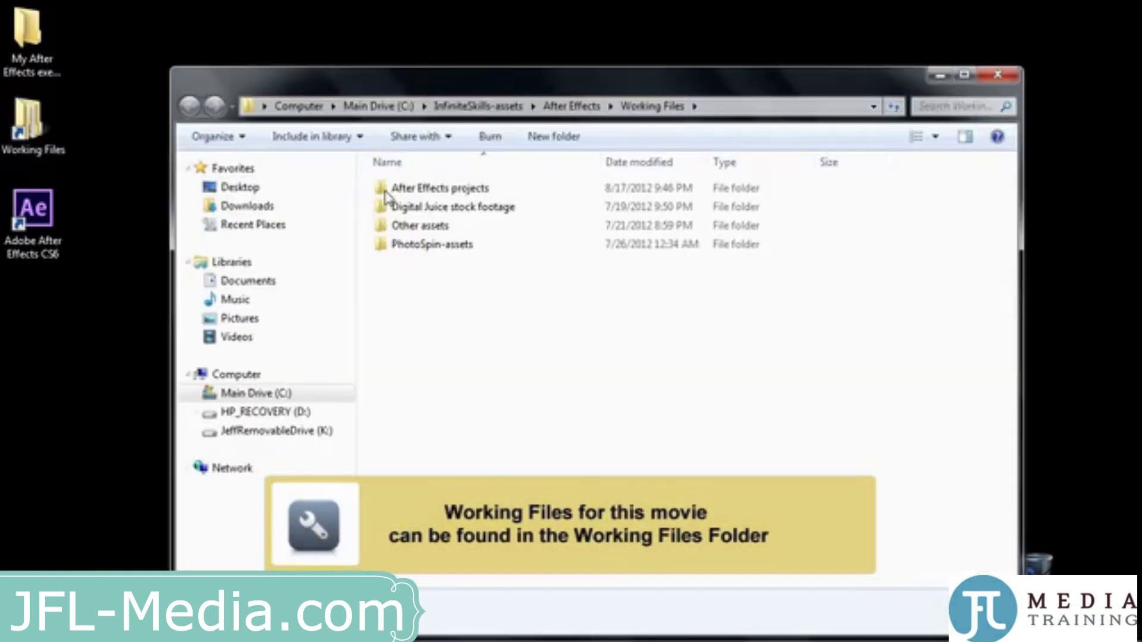
double_click(384, 191)
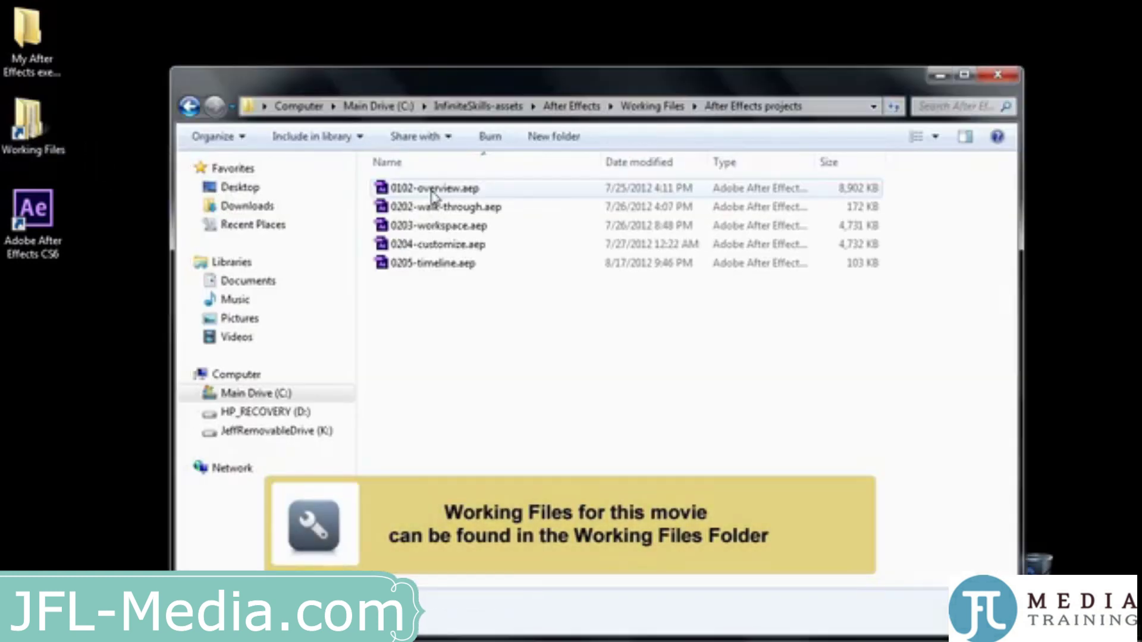
double_click(390, 265)
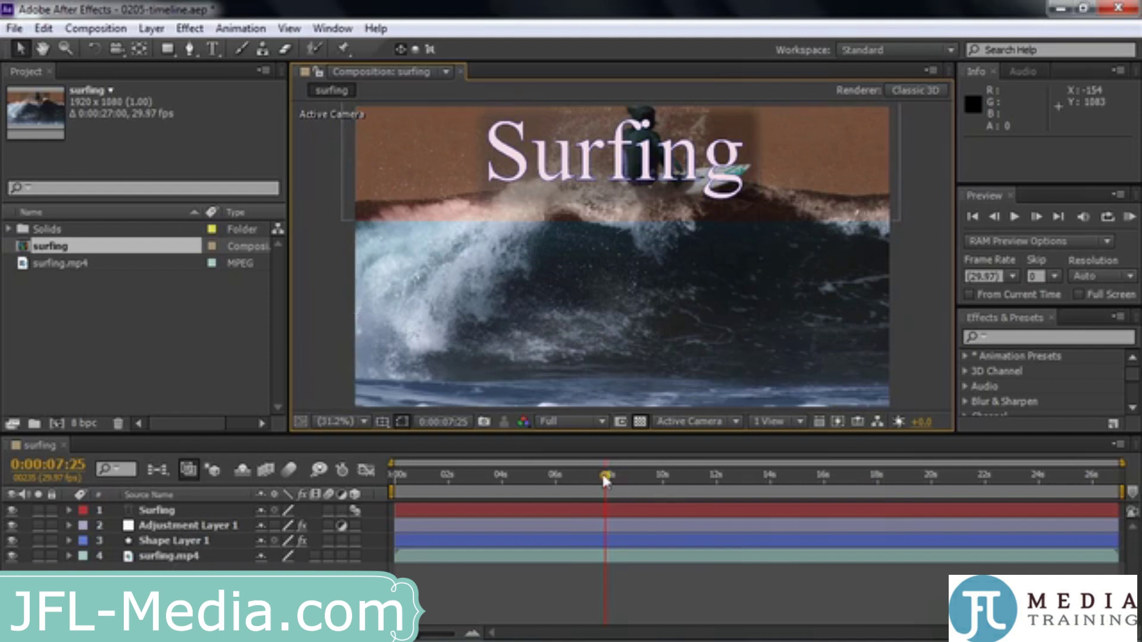
- Move the current-time indicator back to 0:00:06:04 on the Timeline ruler
drag(606, 480, 559, 505)
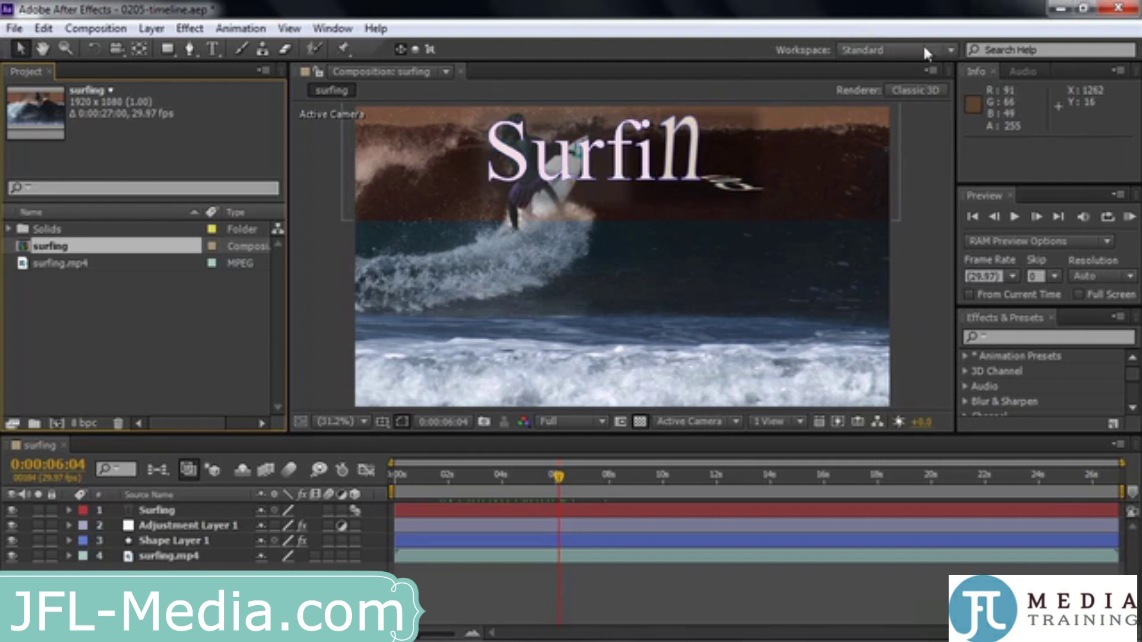
- Reset the Standard workspace layout and confirm with Yes
click(951, 52)
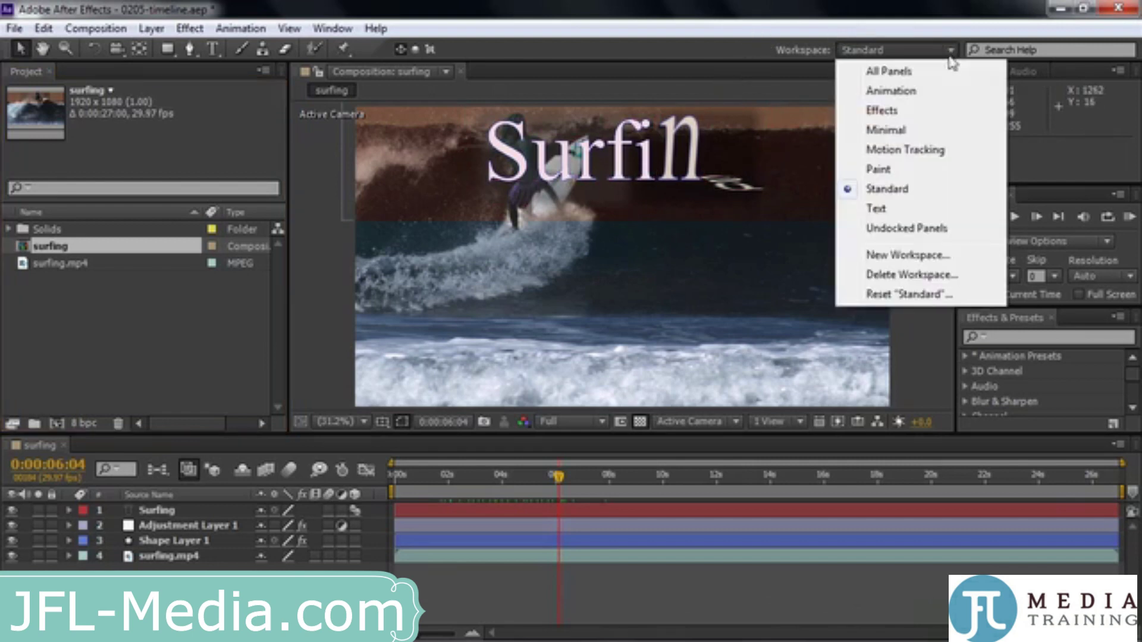
click(913, 296)
click(618, 351)
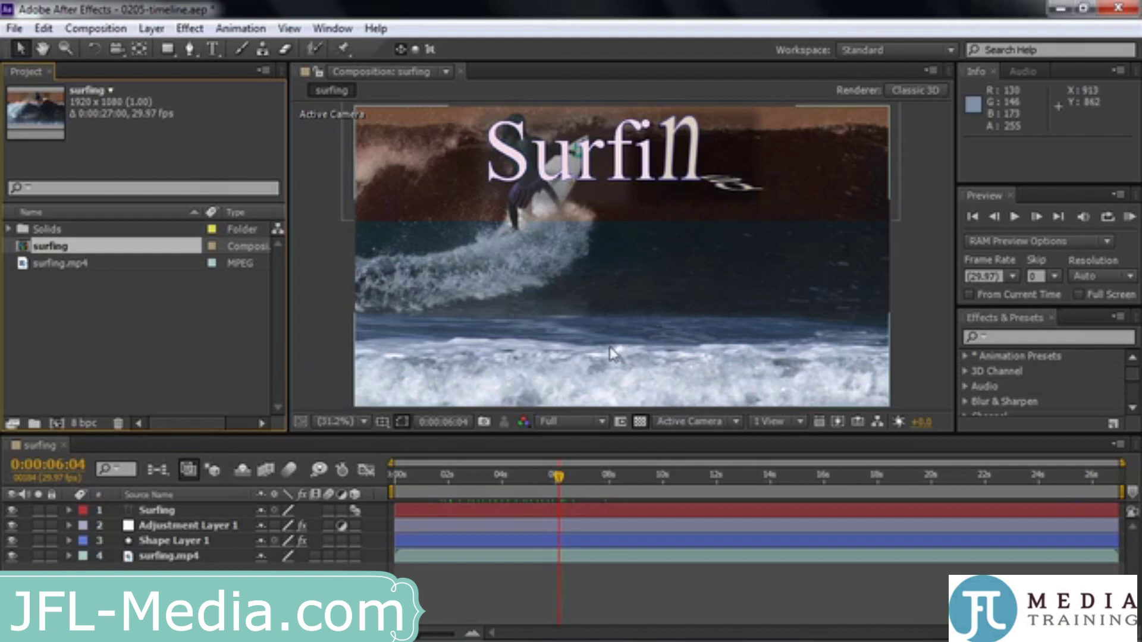
- Scrub the composition's current time back to 0:00:04:17
click(558, 485)
drag(558, 485, 518, 476)
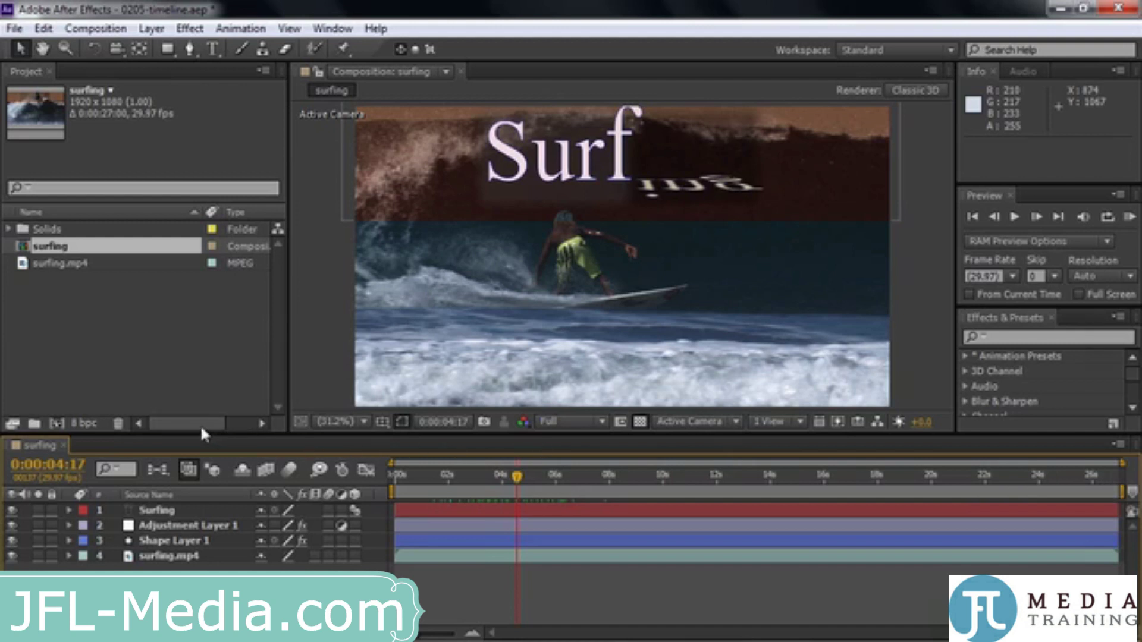
drag(200, 424, 244, 425)
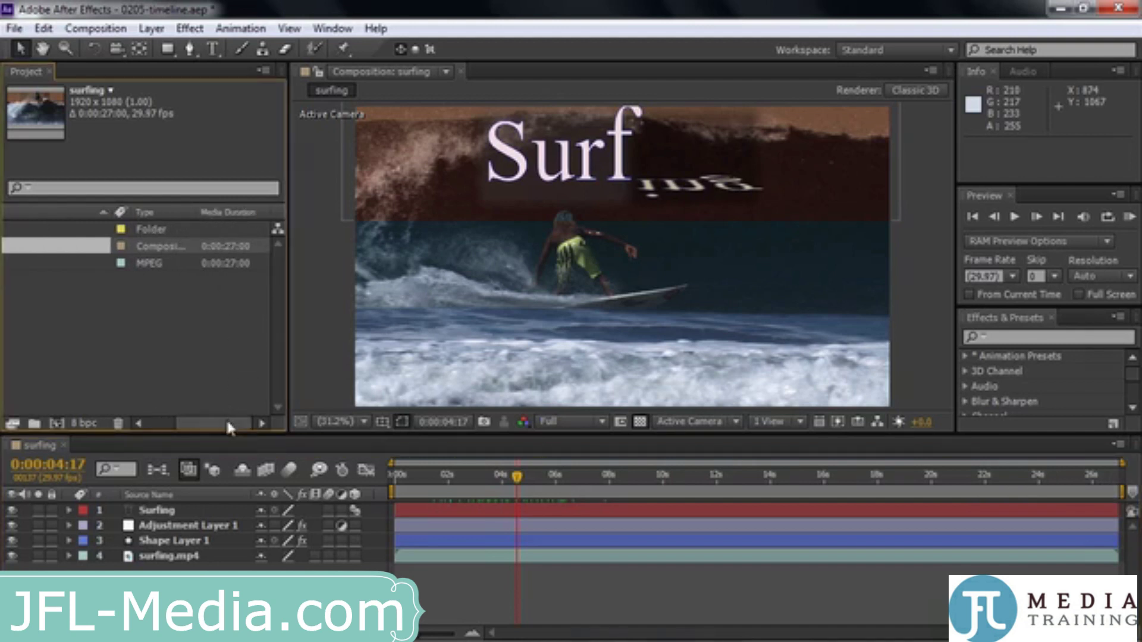
click(176, 424)
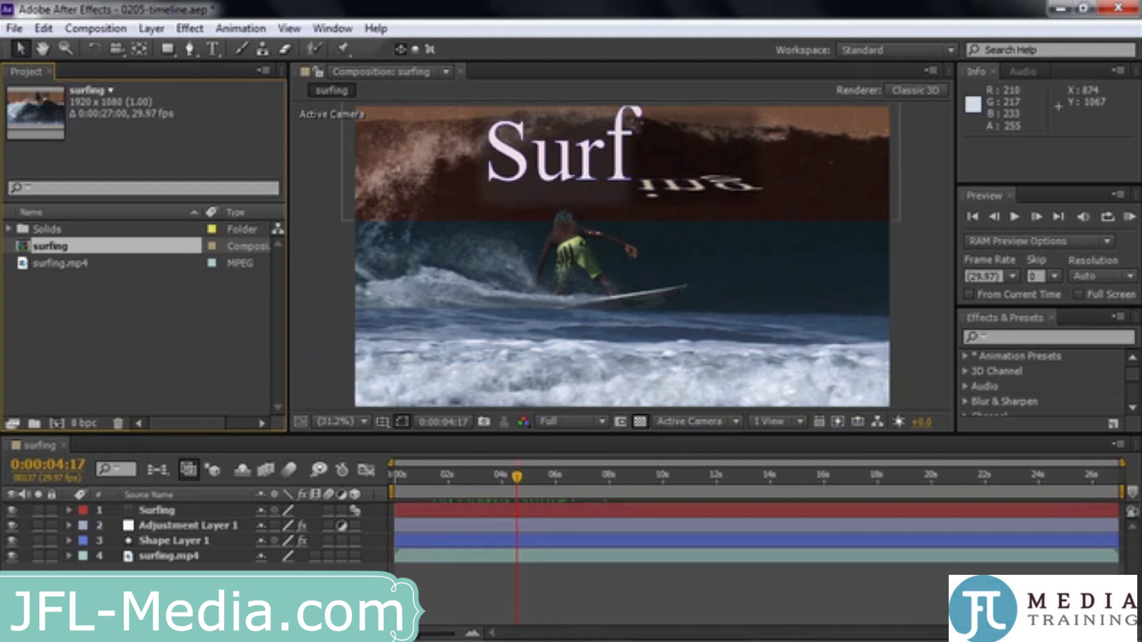
- Hide and reshow the Surfing title, then solo and unsolo Surfing and surfing.mp4
click(12, 510)
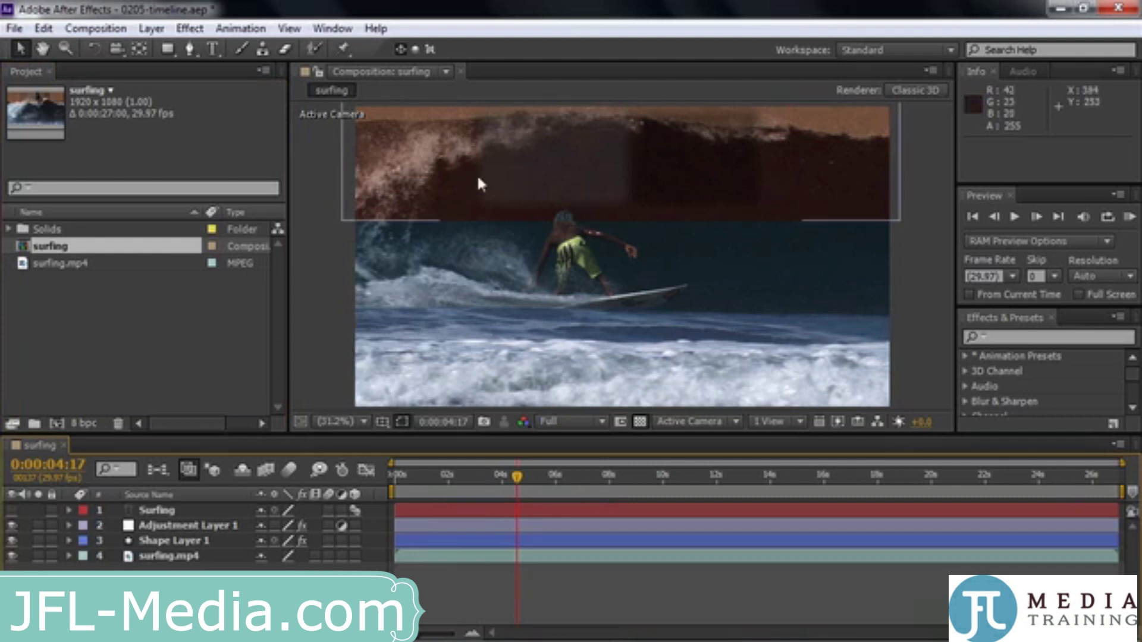
click(12, 510)
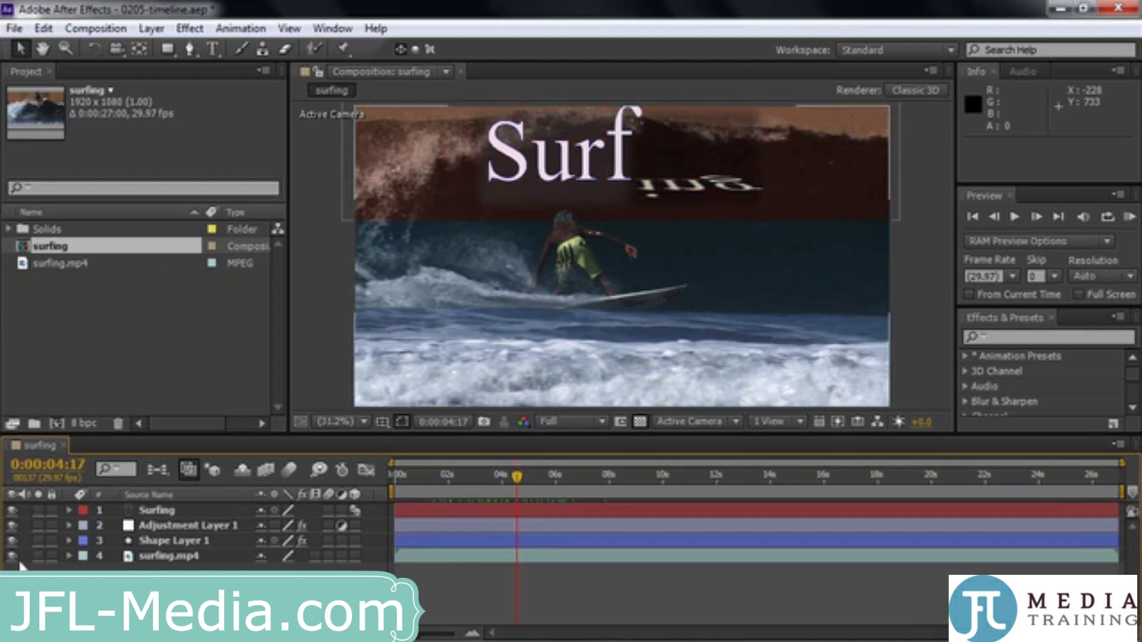
click(39, 509)
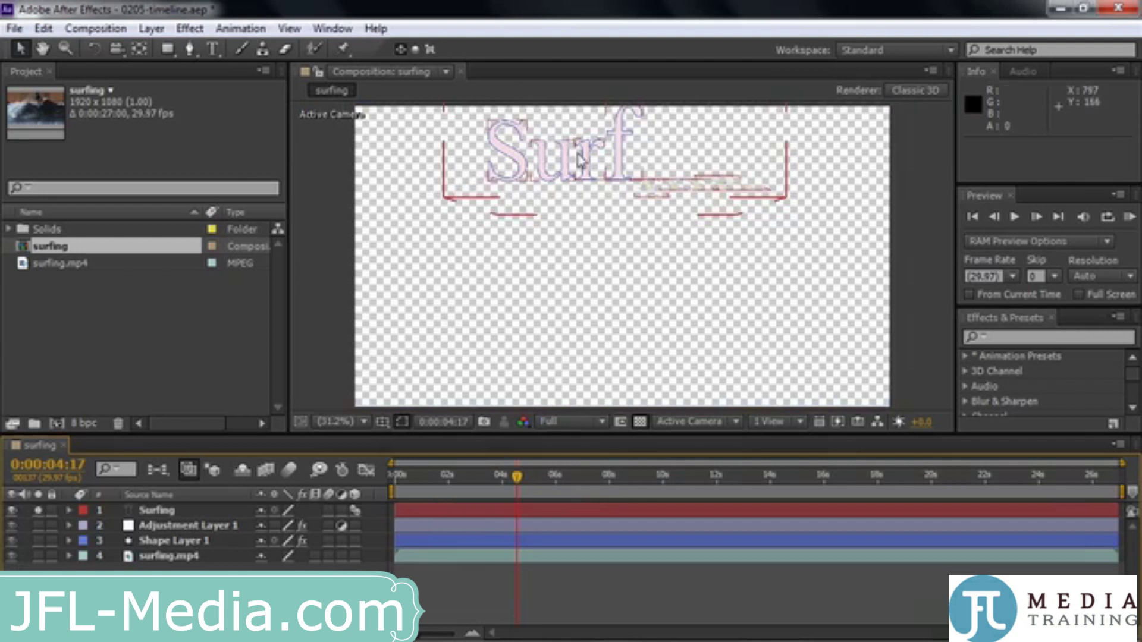
click(39, 556)
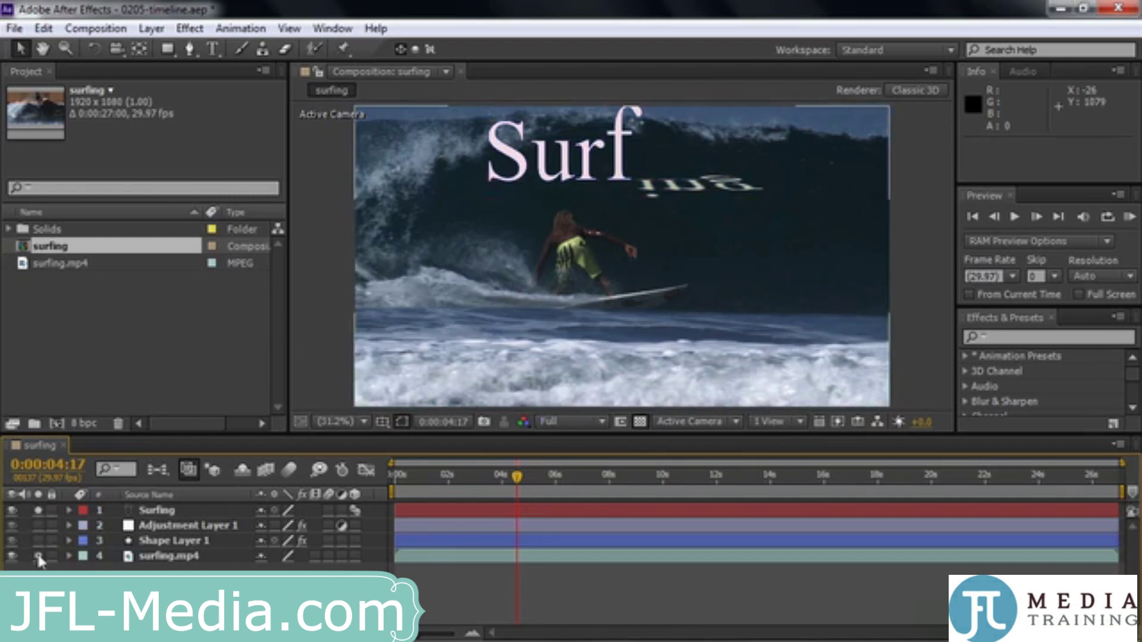
click(38, 556)
click(38, 510)
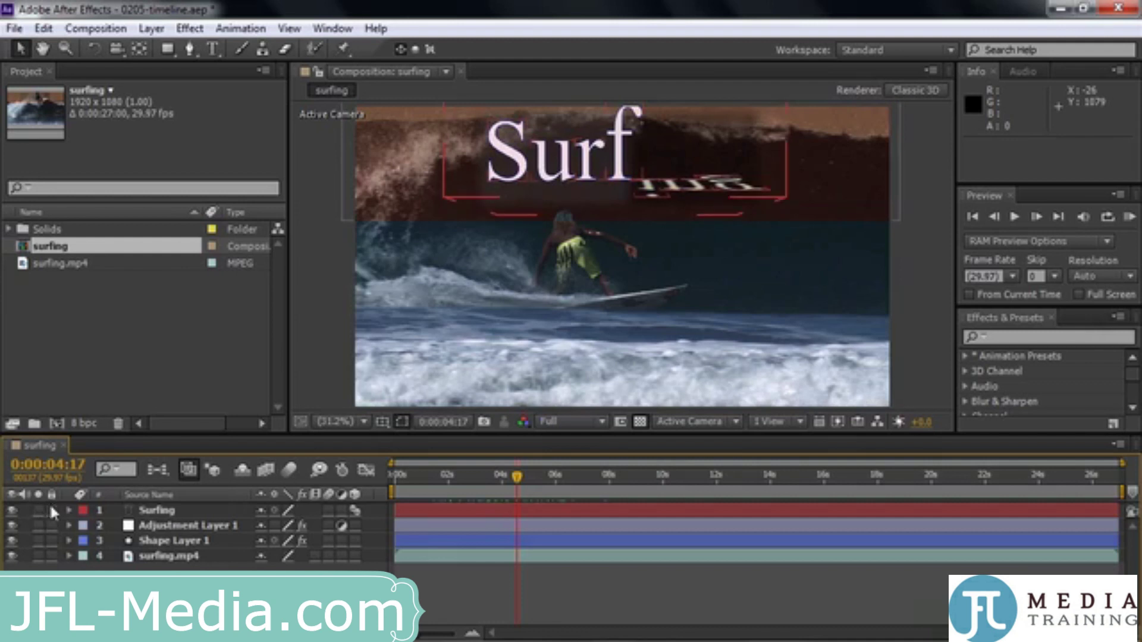
- Lock the Surfing layer and select it
click(51, 510)
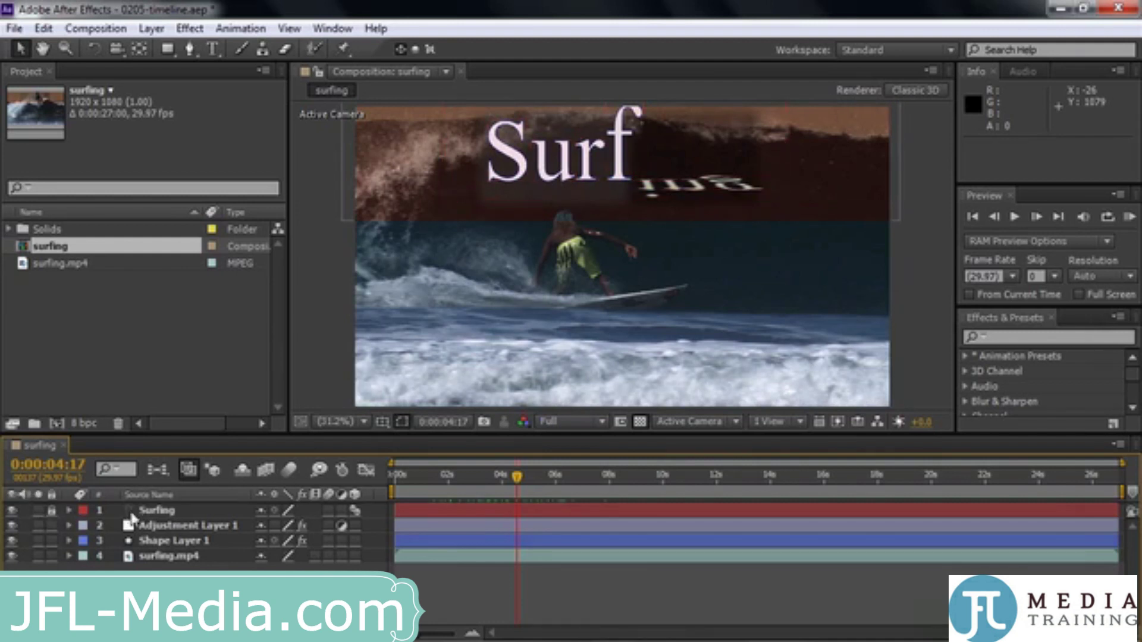
click(155, 509)
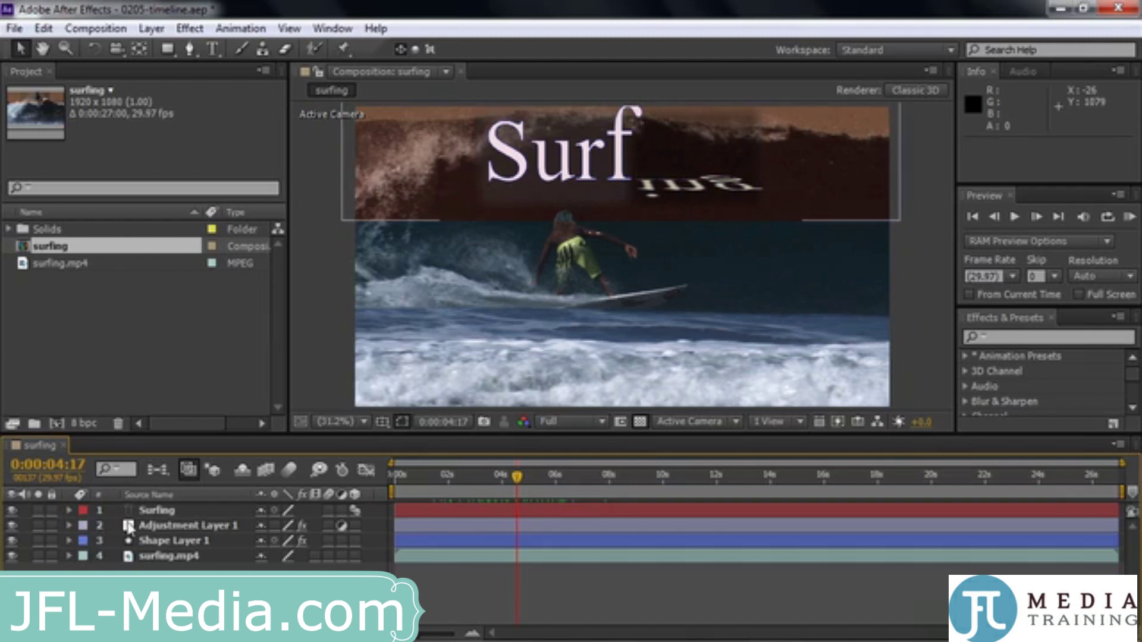
click(143, 511)
click(83, 510)
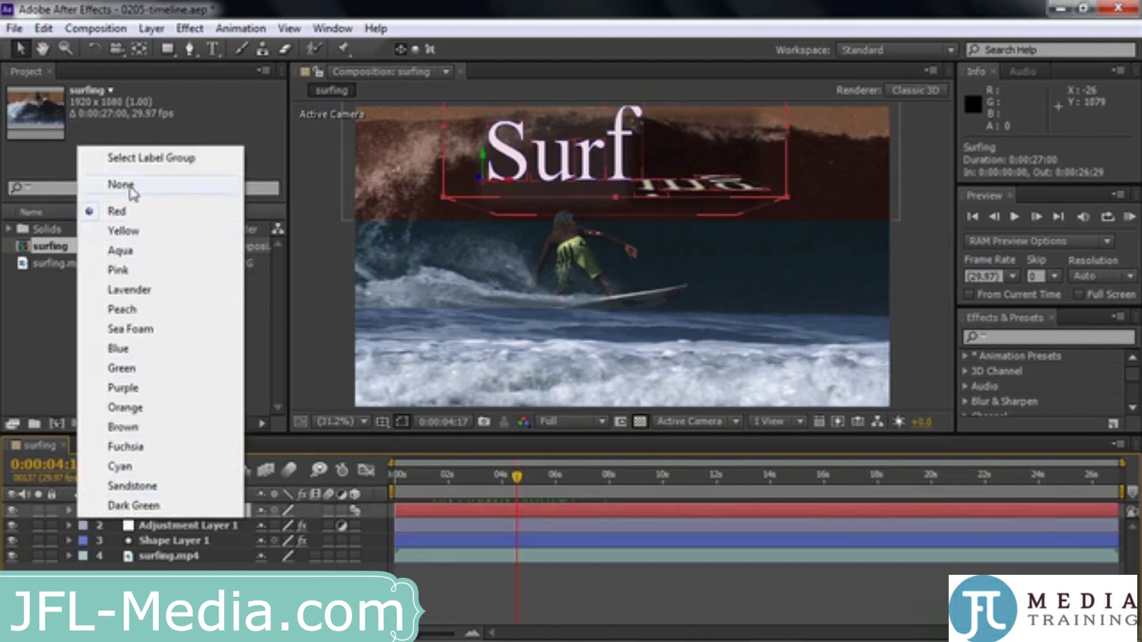
click(102, 533)
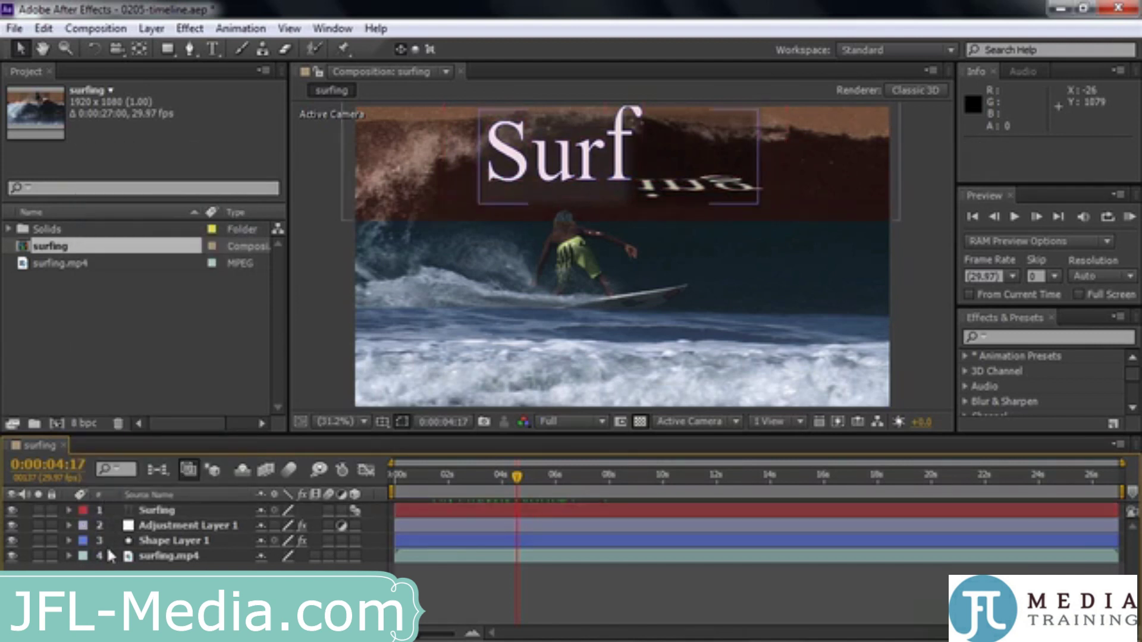
click(101, 512)
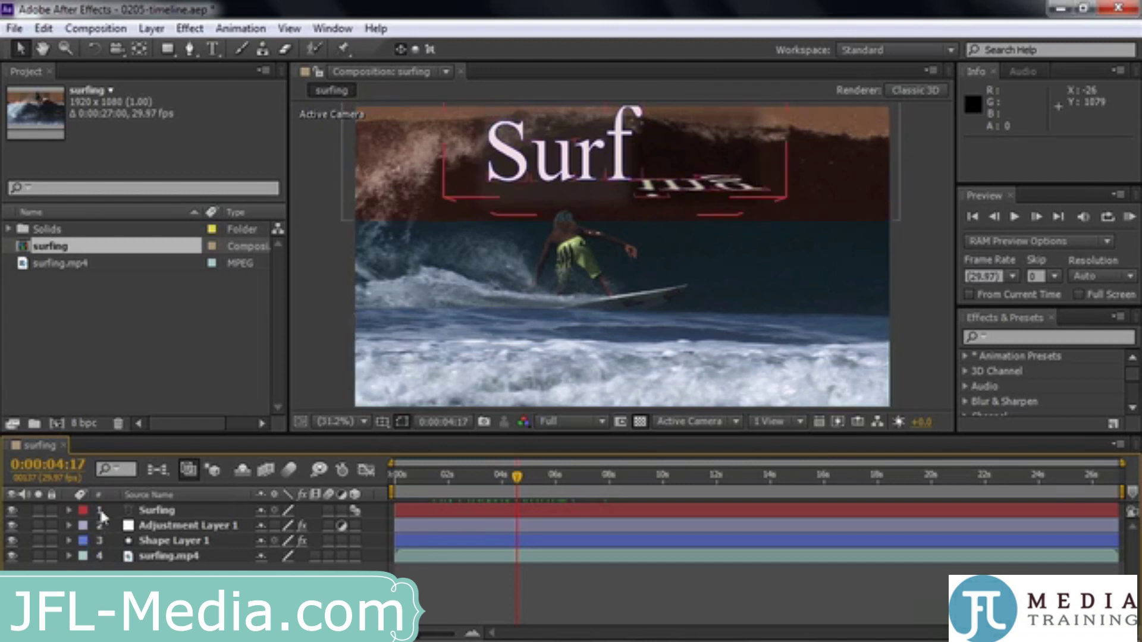
- Enter rename mode on Surfing, move it to the bottom of the stack and back to top
click(151, 510)
key(Return)
drag(152, 515, 146, 570)
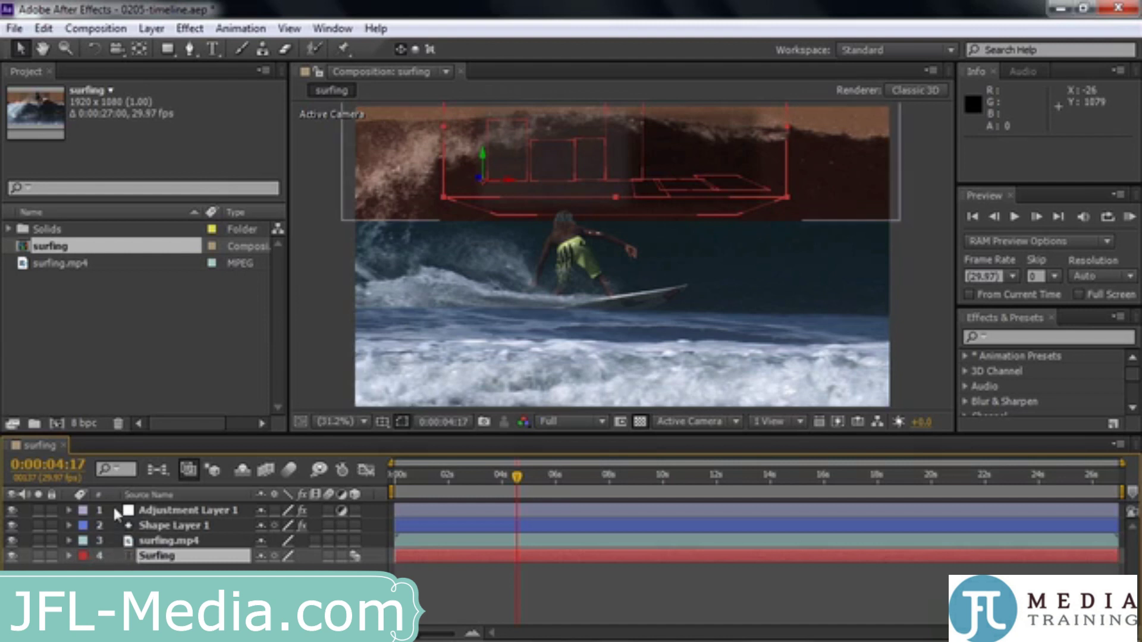
drag(149, 559, 148, 513)
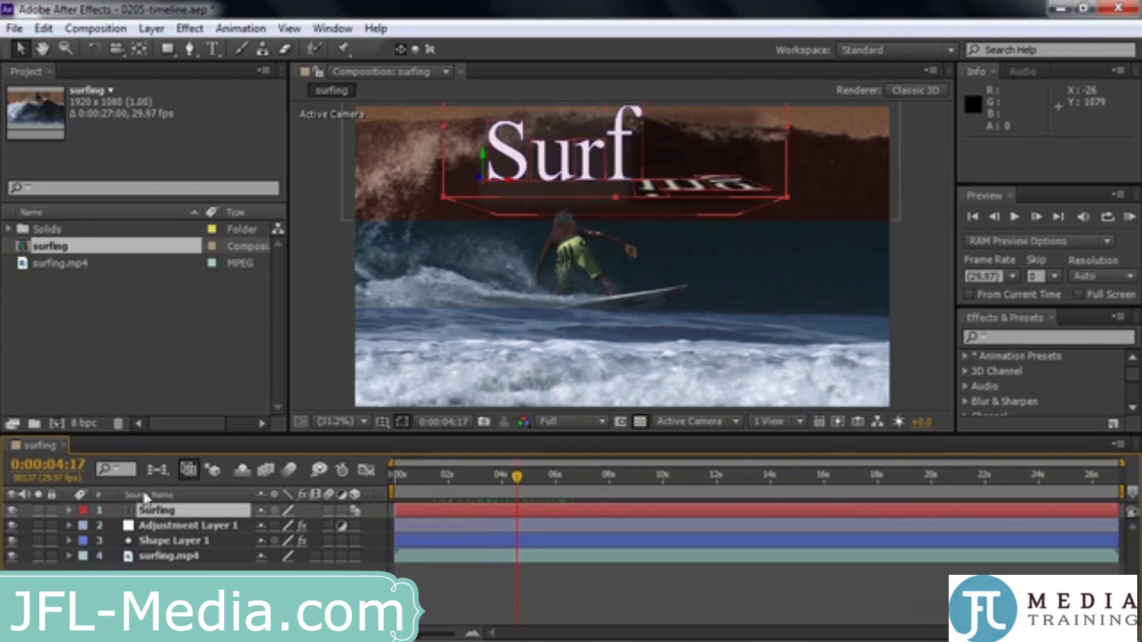
- Toggle the column between Layer Name and Source Name, then hide shy layers
click(146, 495)
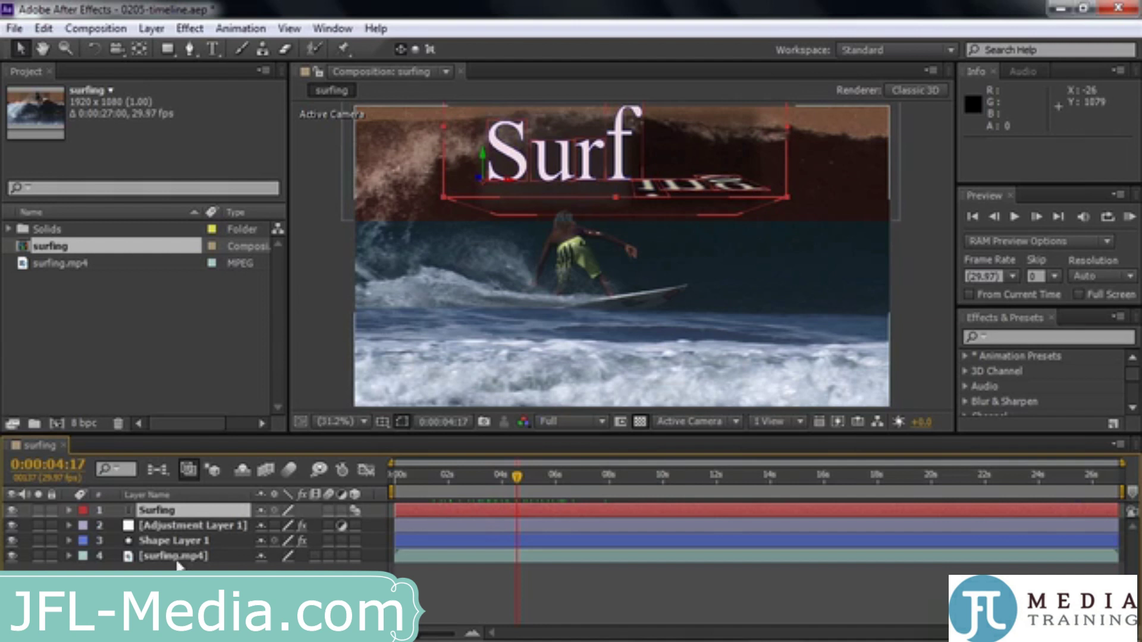
click(193, 495)
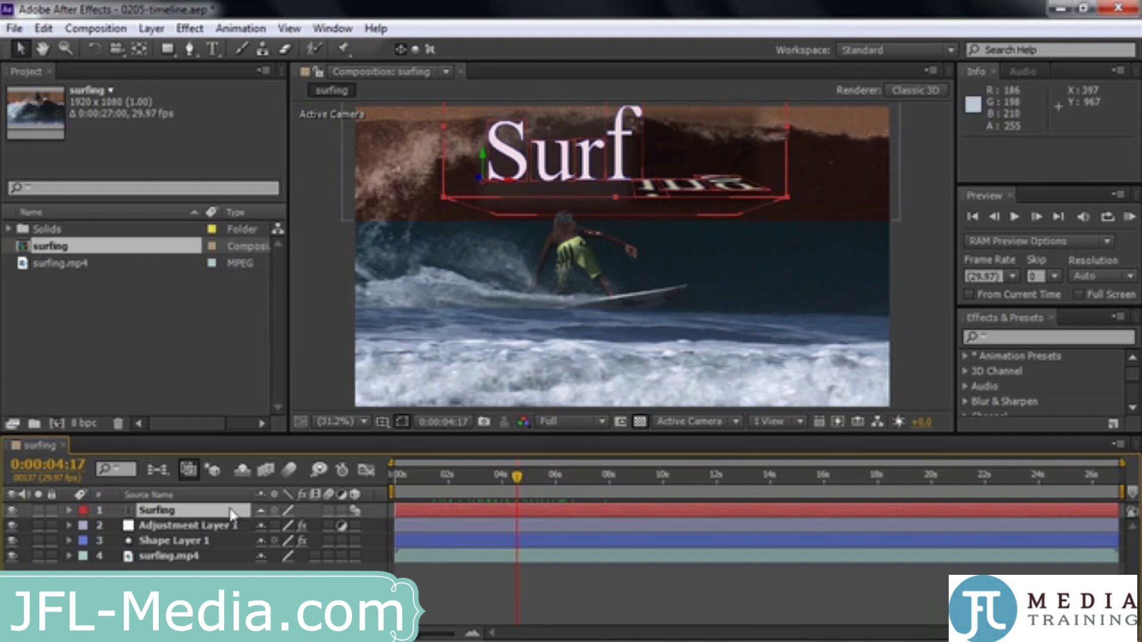
click(241, 470)
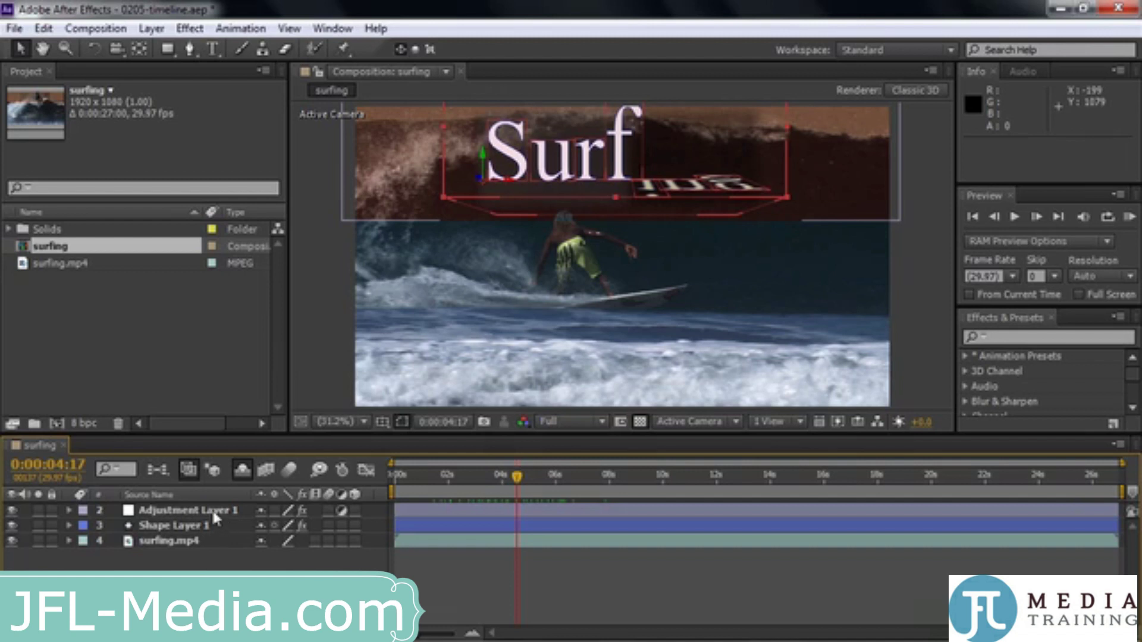
- Show shy layers again, set Surfing to Best quality, and toggle Adjustment Layer 1's effects
click(242, 471)
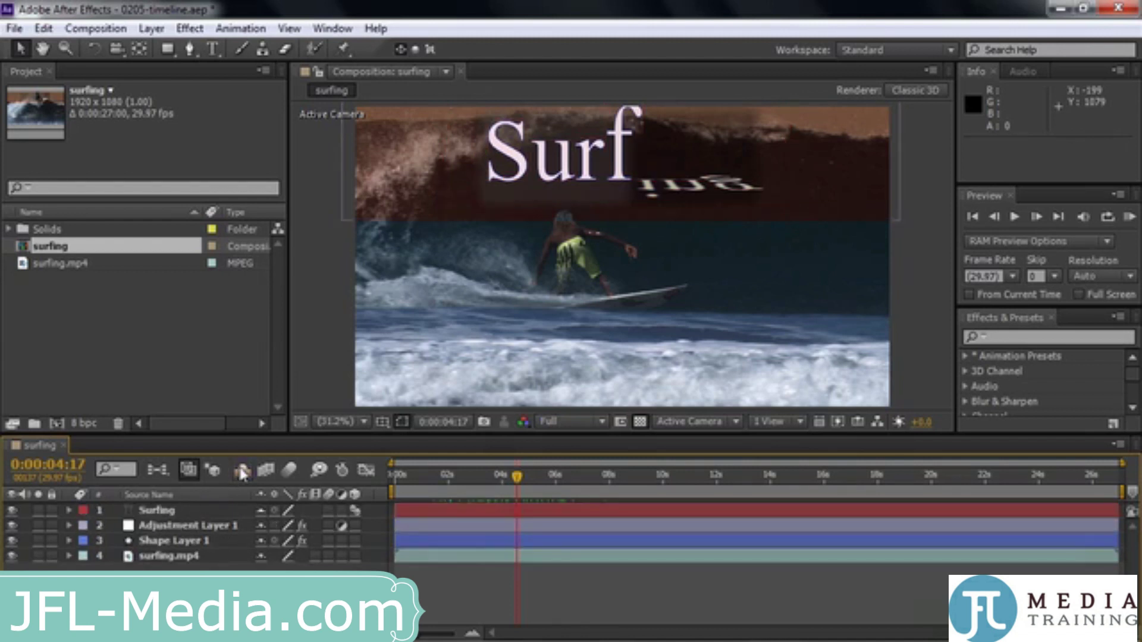
click(288, 510)
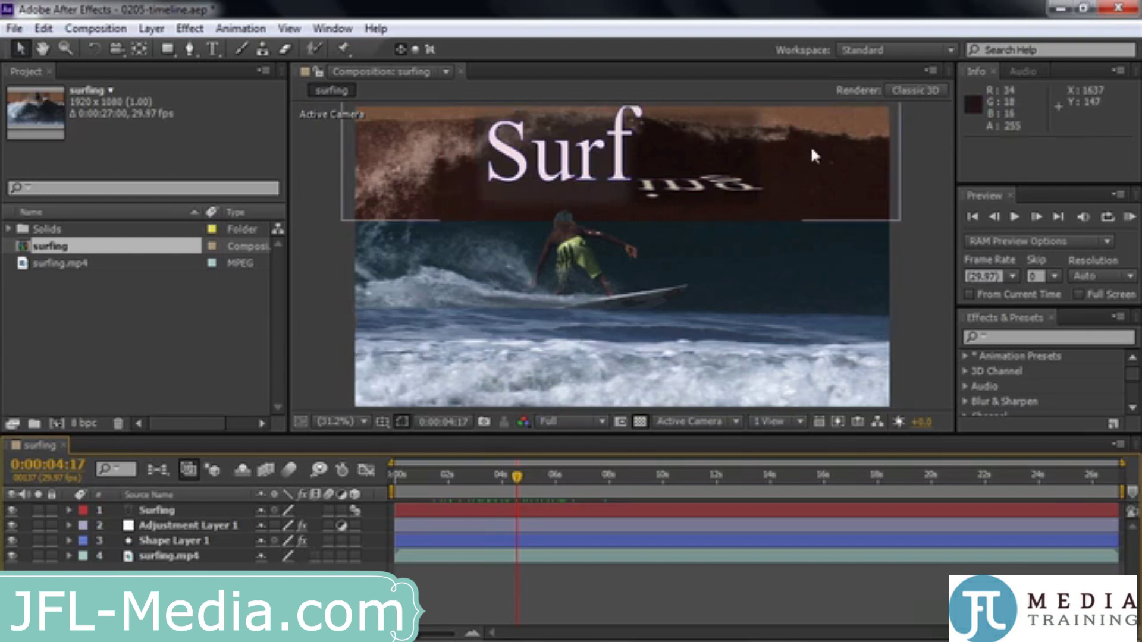
click(302, 525)
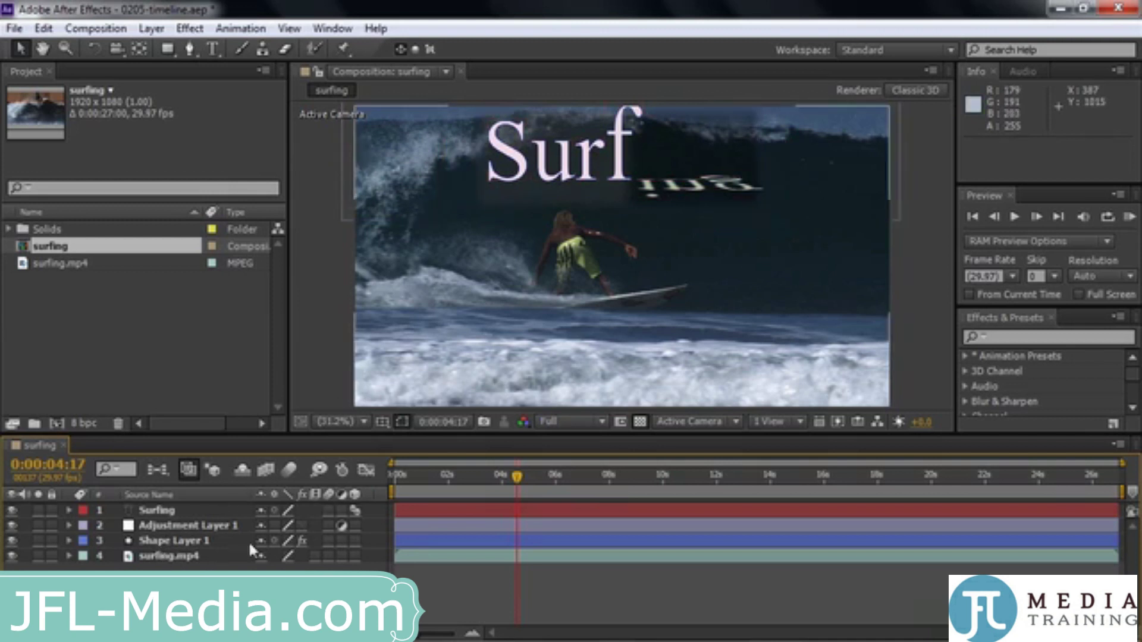
click(302, 525)
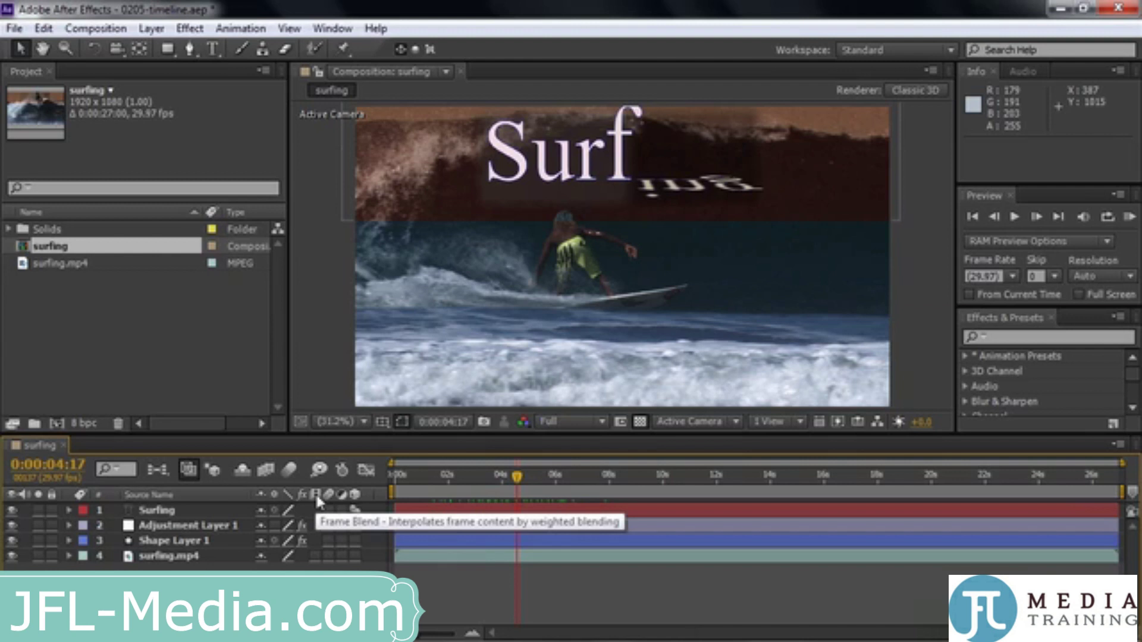
- Try Frame Mix and Pixel Motion blending on surfing.mp4, then turn its frame blending off
click(314, 557)
click(315, 557)
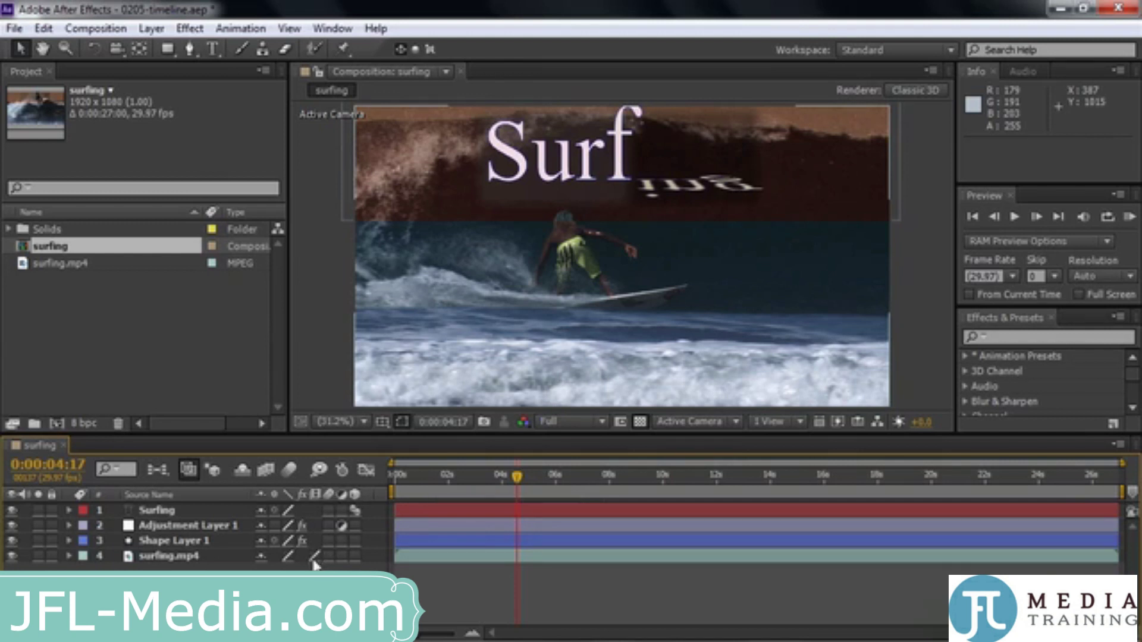
click(266, 473)
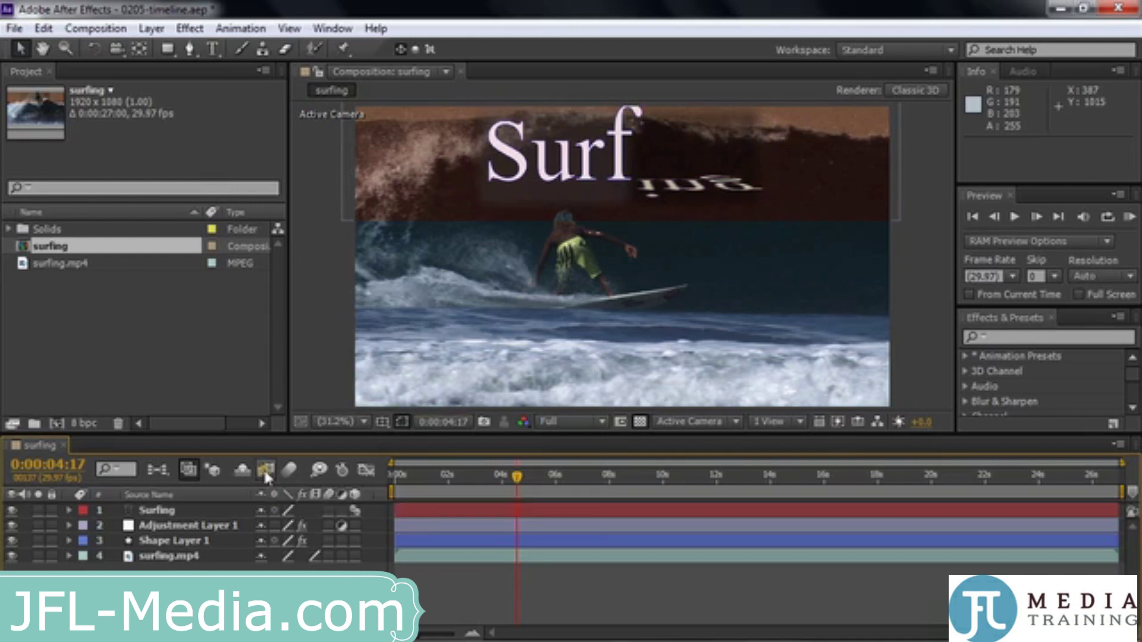
click(314, 557)
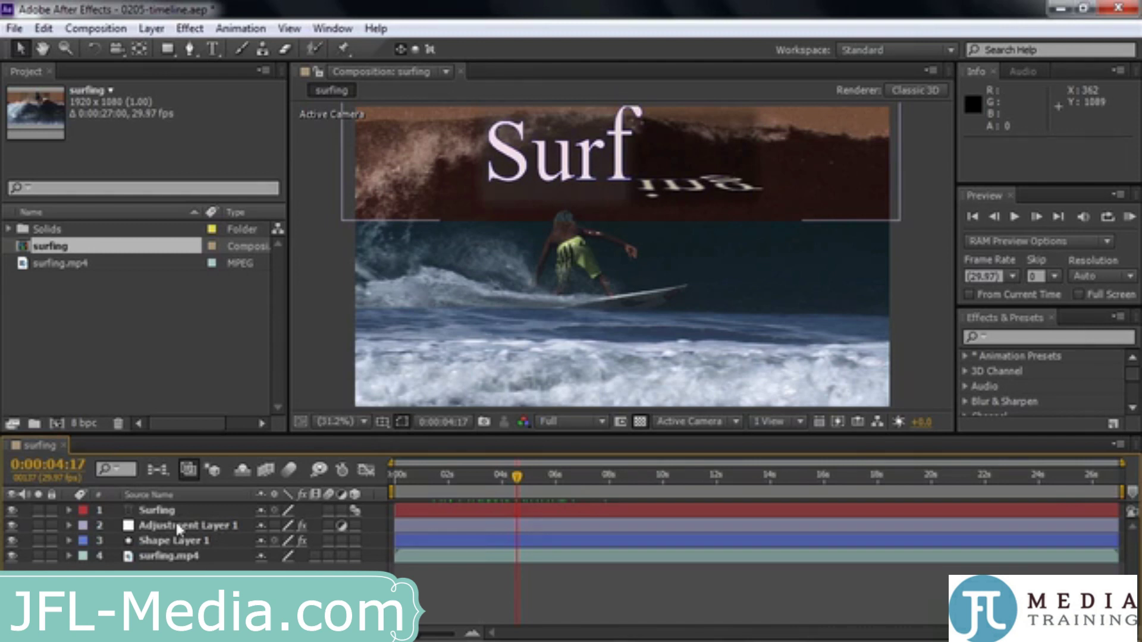
- Turn surfing.mp4 into an adjustment layer and back into a normal layer
click(342, 556)
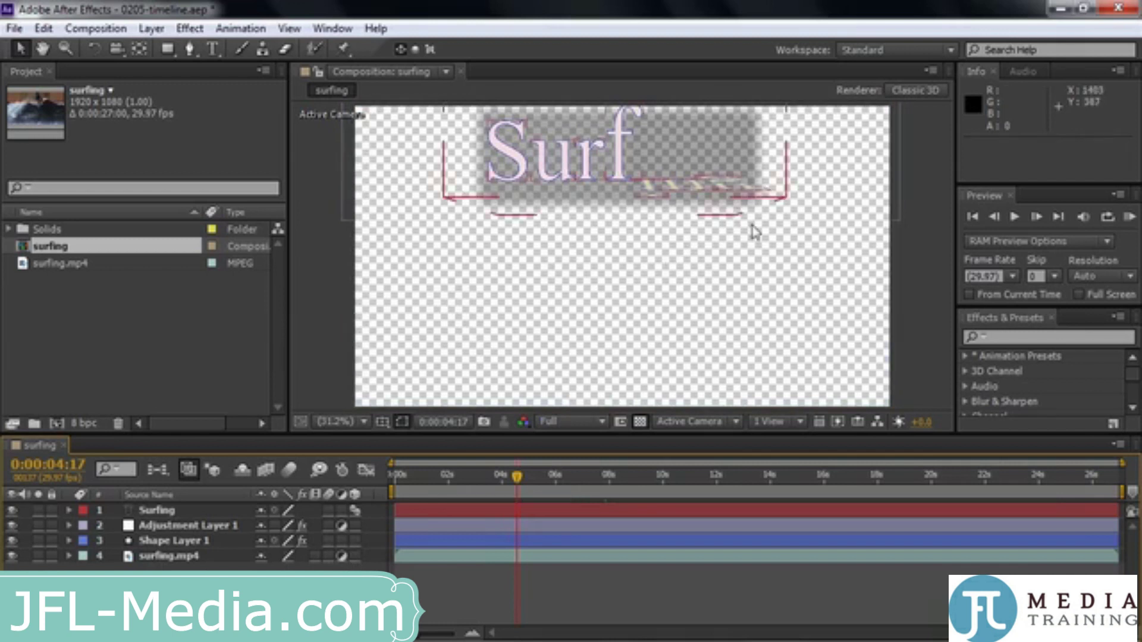
click(342, 557)
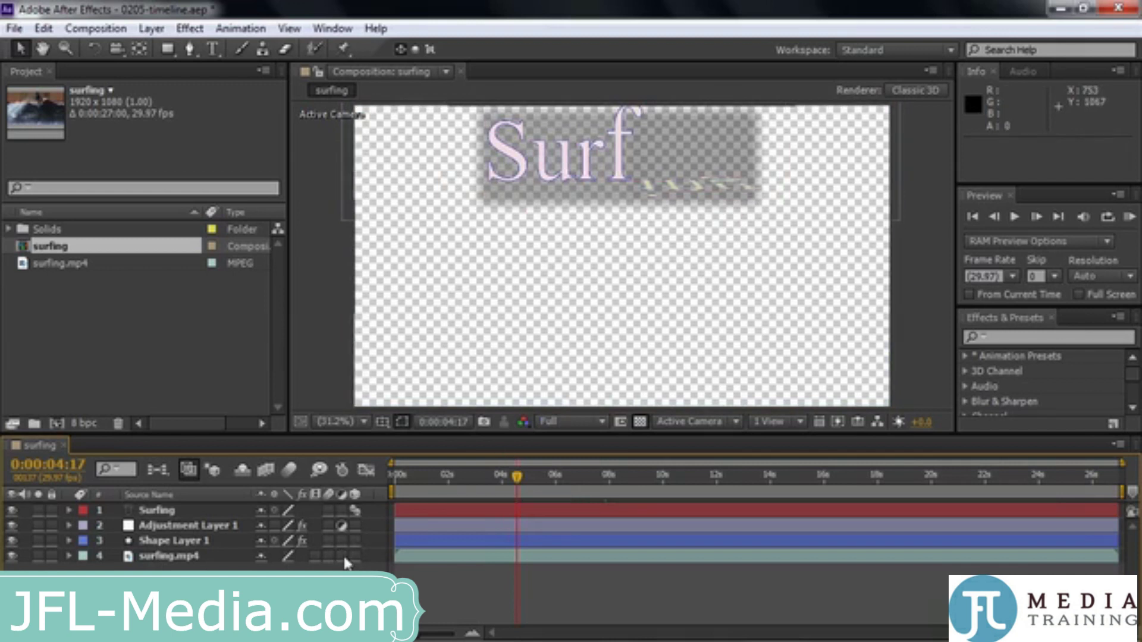
click(344, 557)
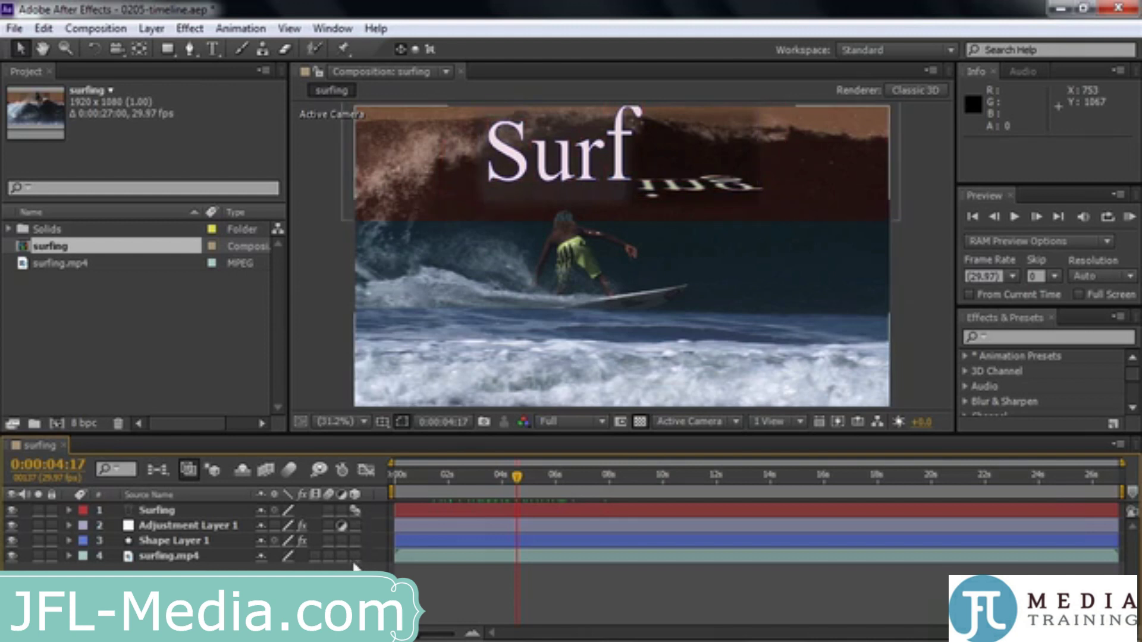
- Browse Surfing's Animate text options without adding any, then enable its 3D Layer switch
click(355, 510)
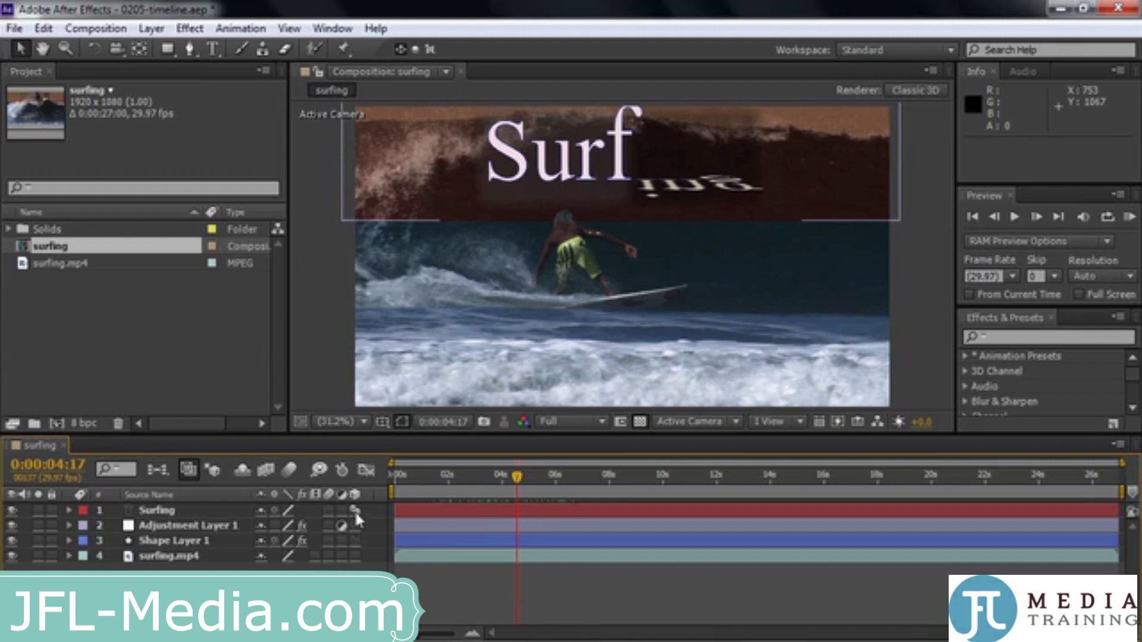
click(355, 511)
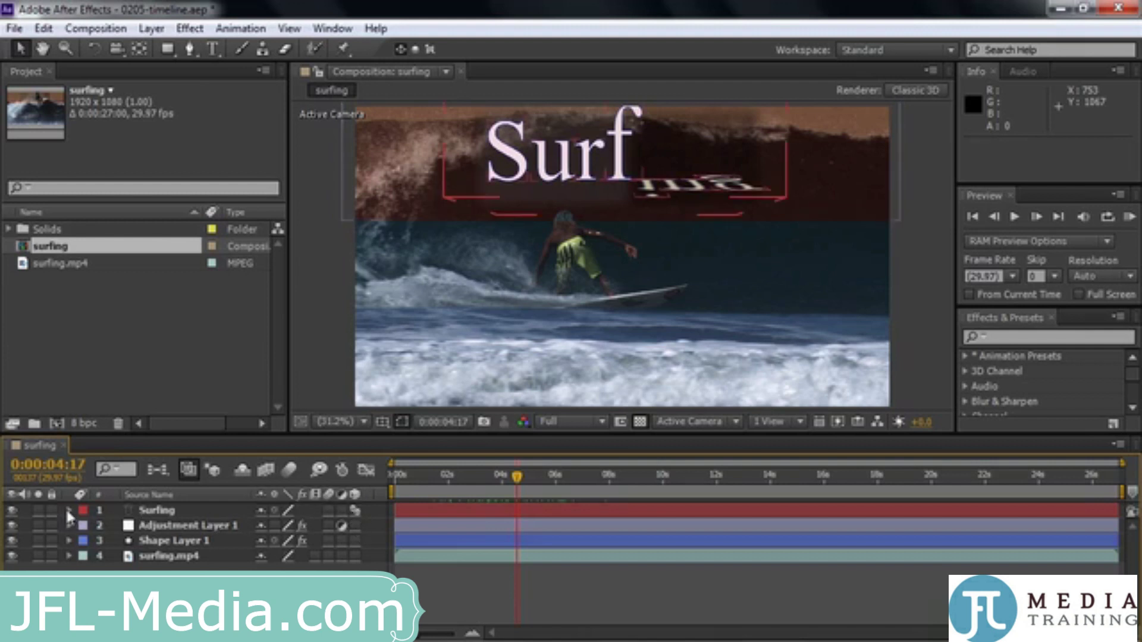
click(68, 511)
click(363, 526)
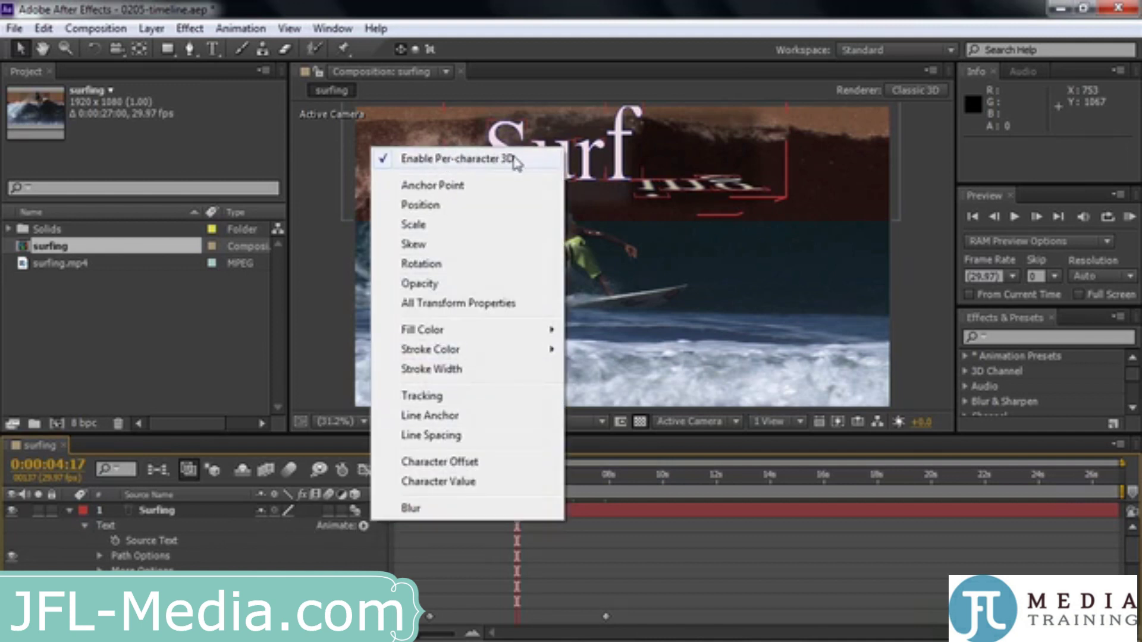
click(72, 505)
click(70, 509)
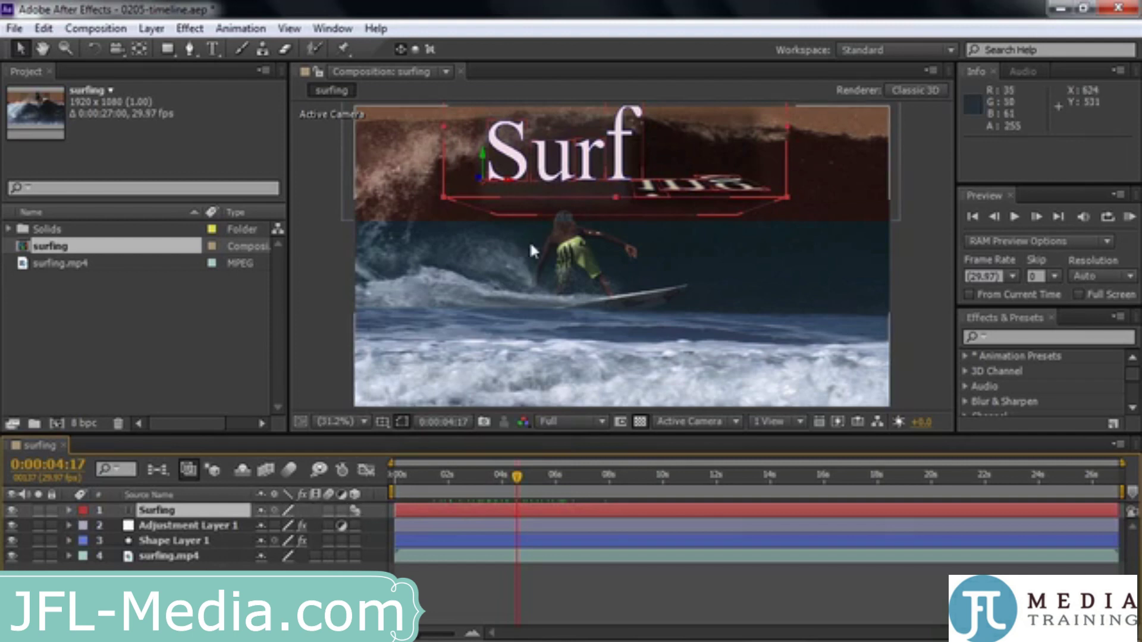
drag(517, 483, 558, 488)
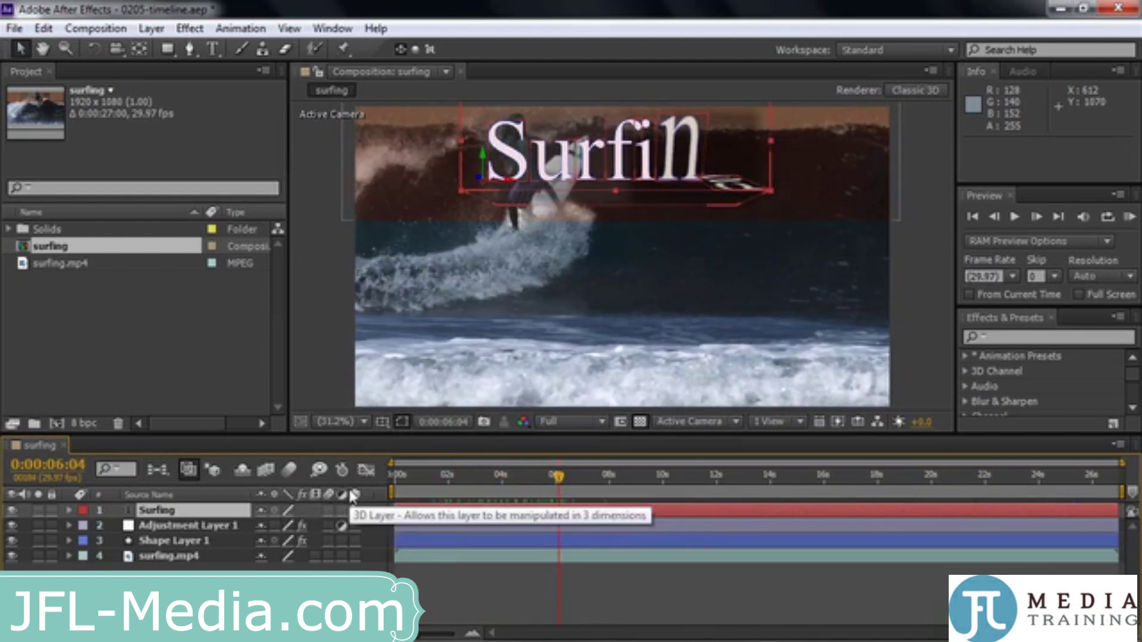
click(355, 510)
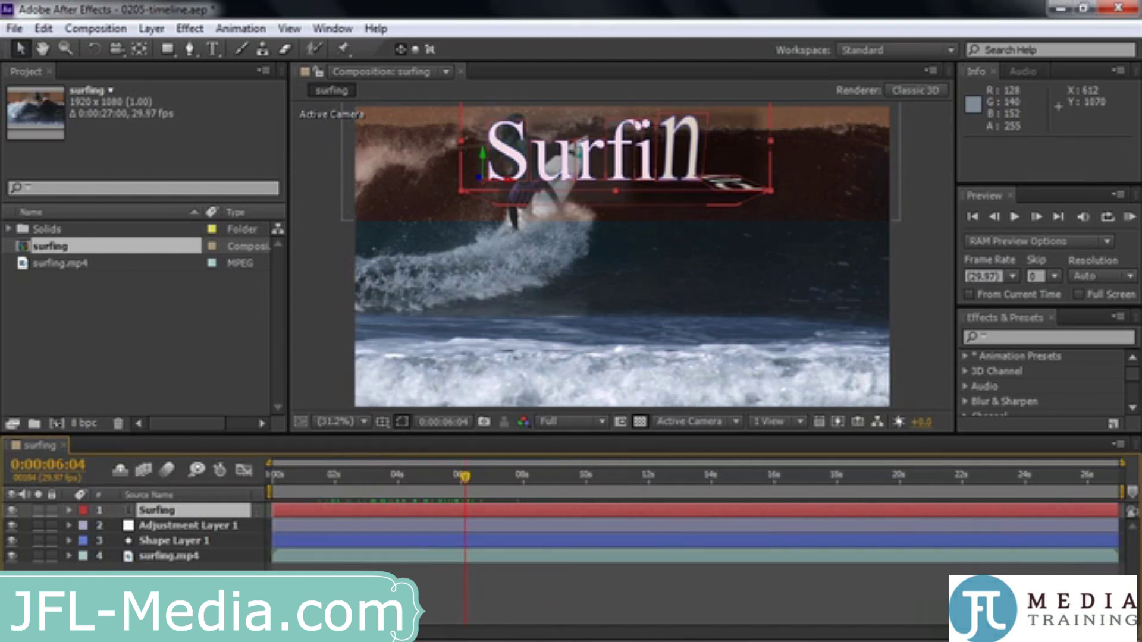
- Hide and re-show the Switches column via Columns, then reveal the Mode/TrkMat columns with F4
key(F4)
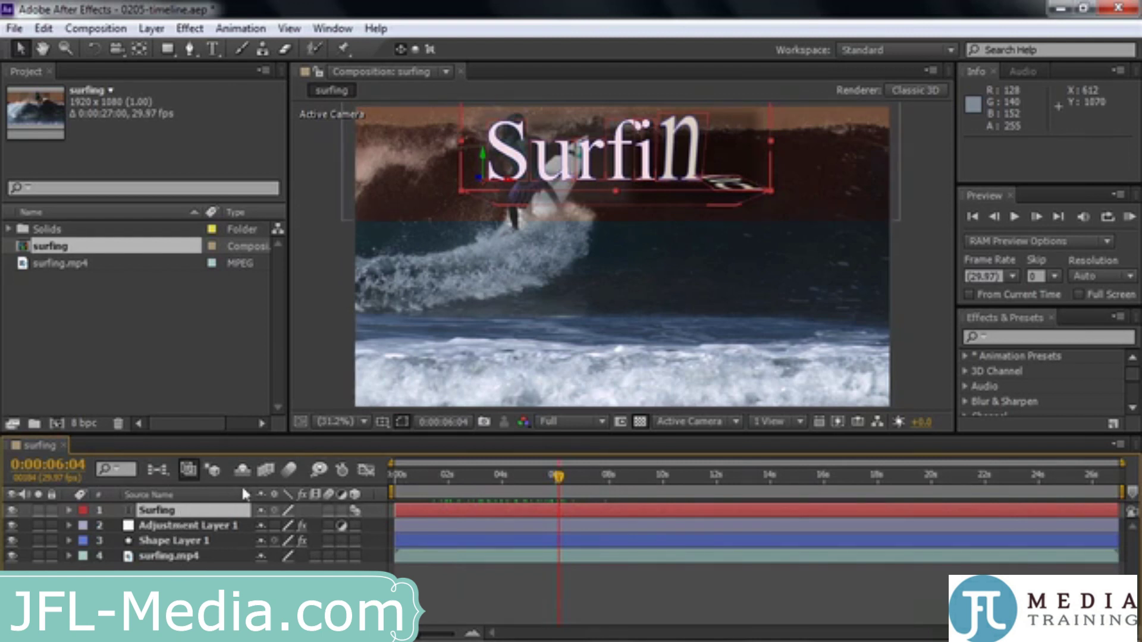
right_click(204, 494)
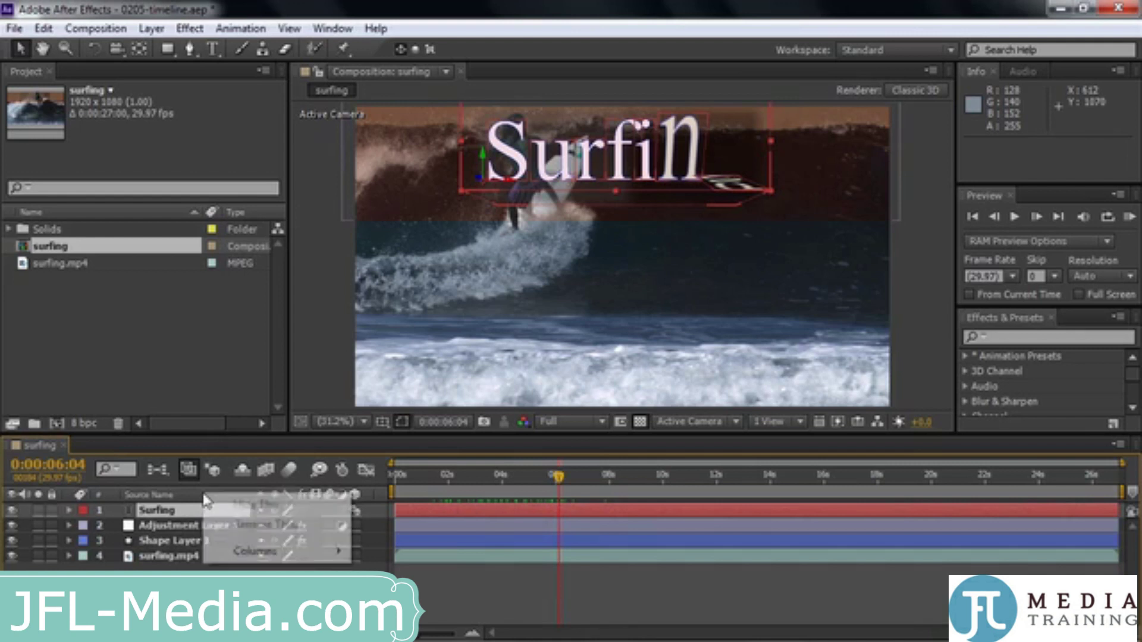
mouse_move(264, 556)
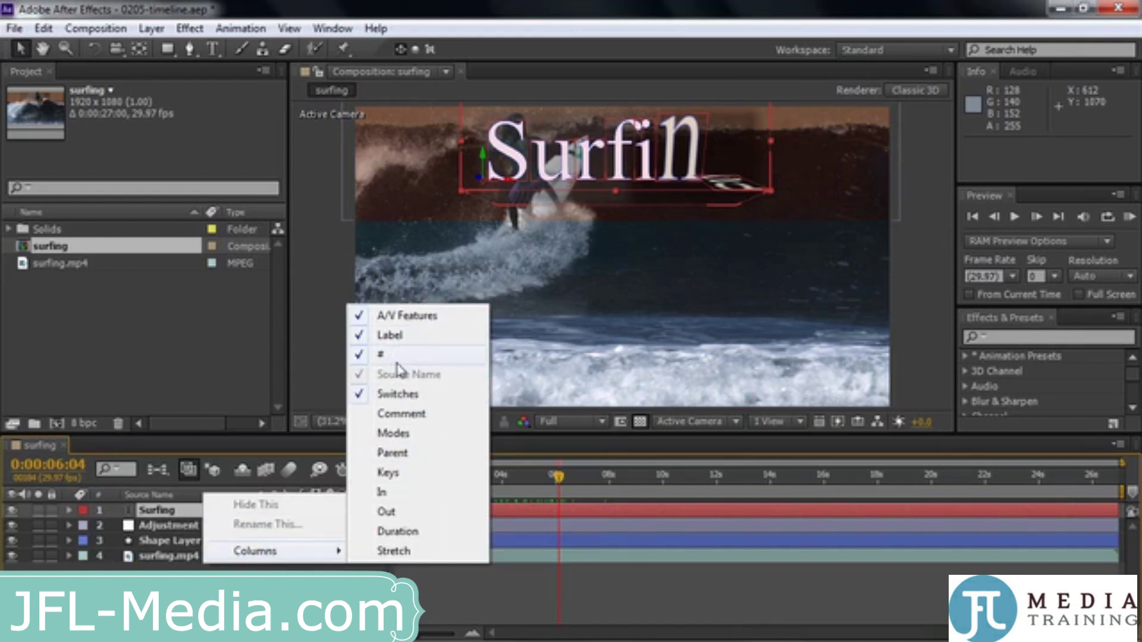
click(372, 399)
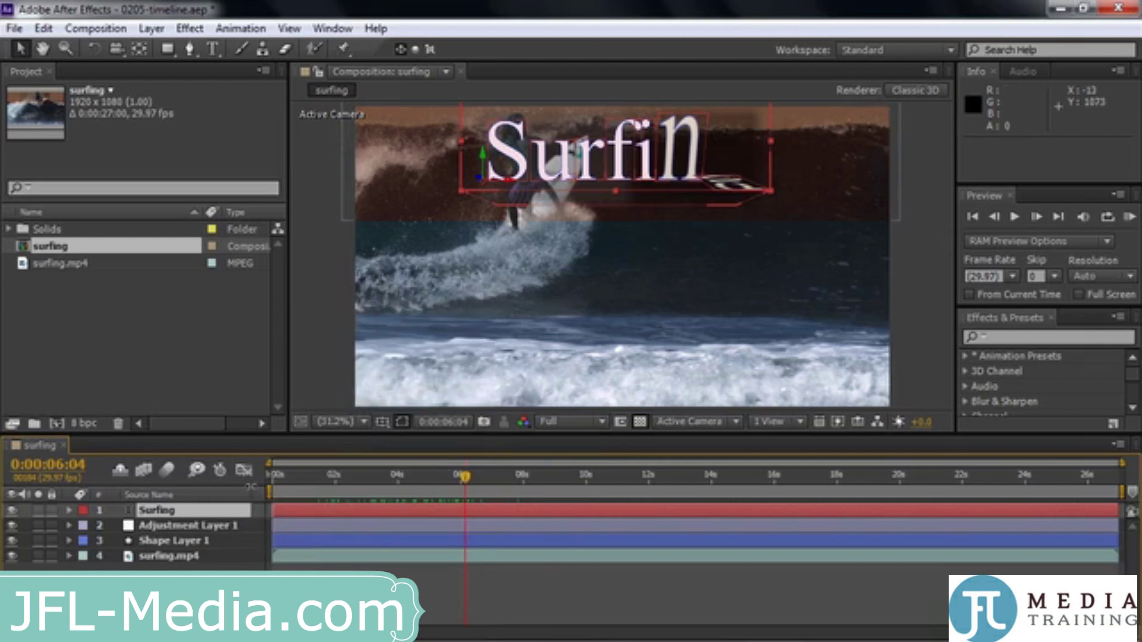
right_click(235, 500)
mouse_move(277, 554)
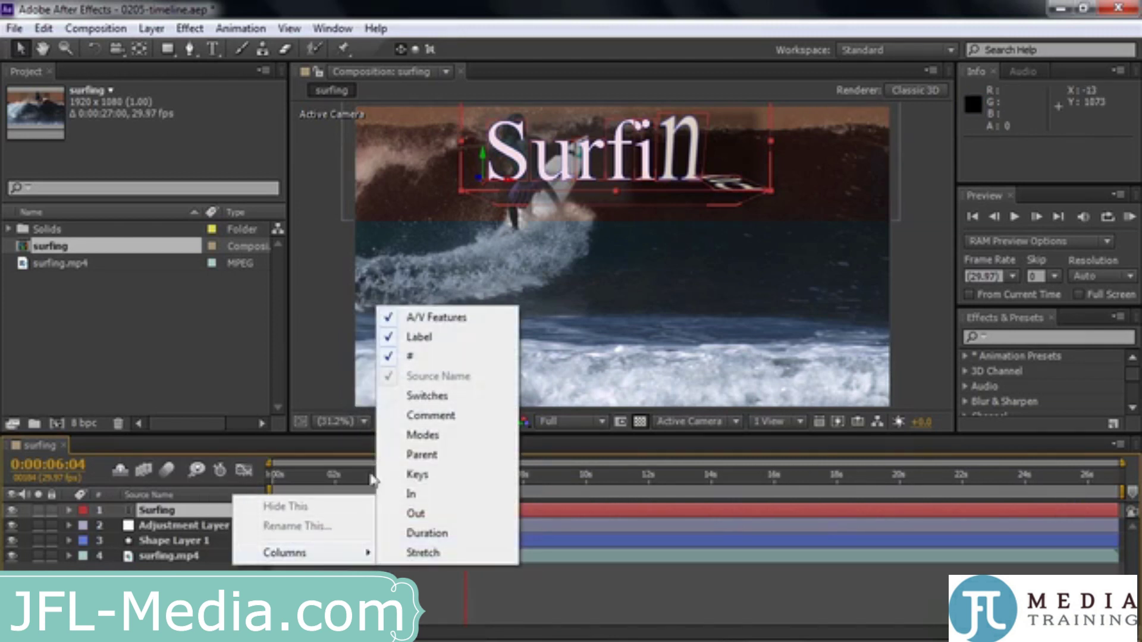
click(433, 398)
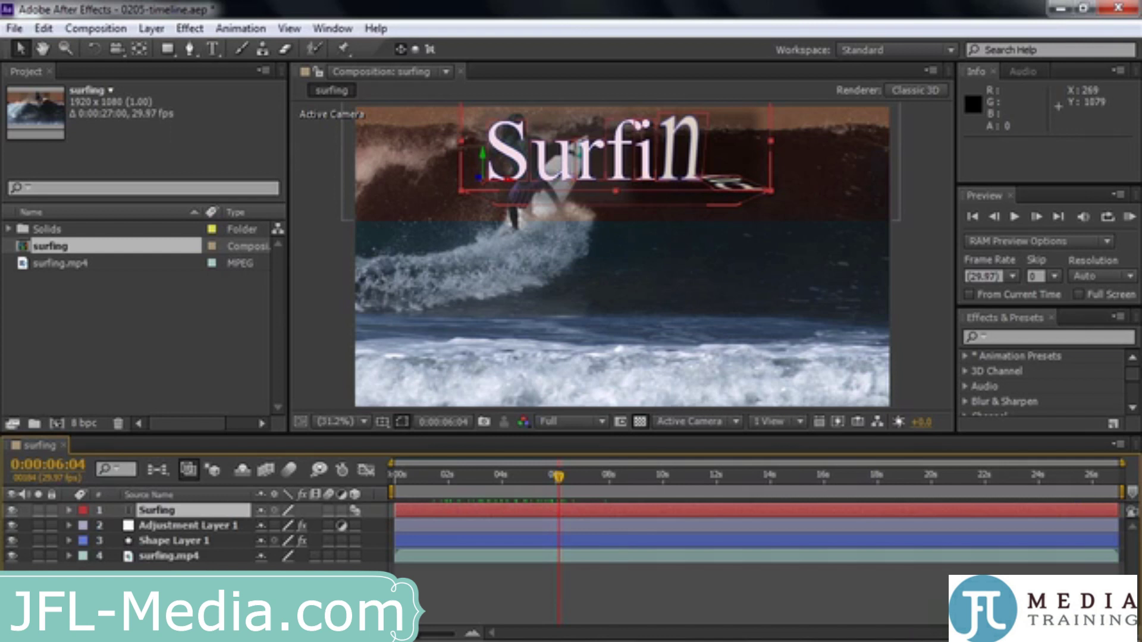
key(F4)
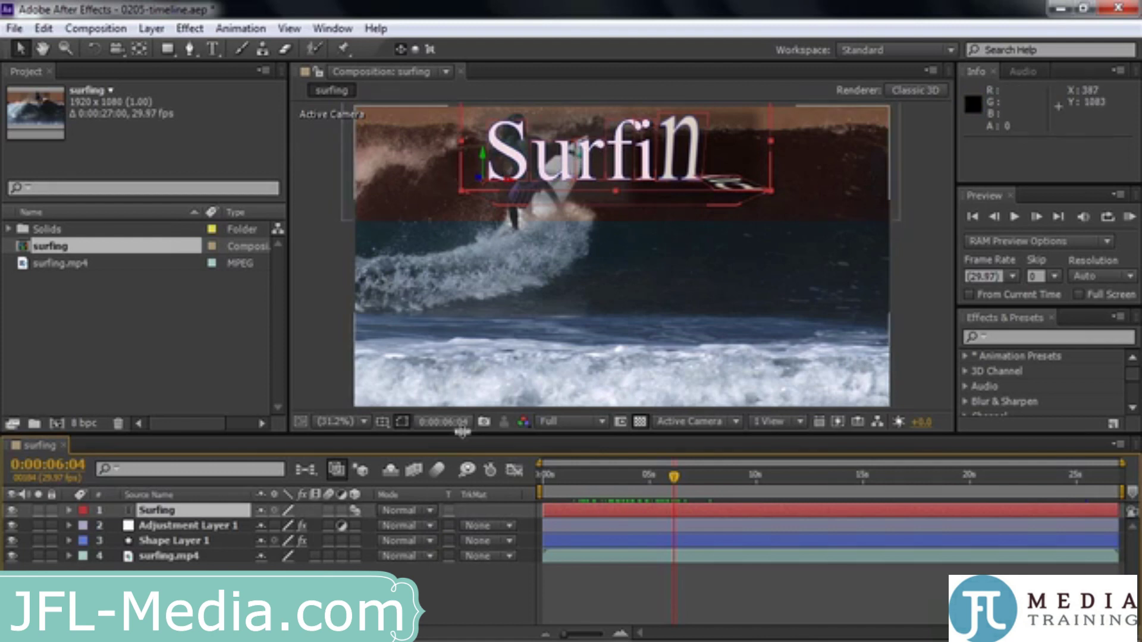
click(429, 510)
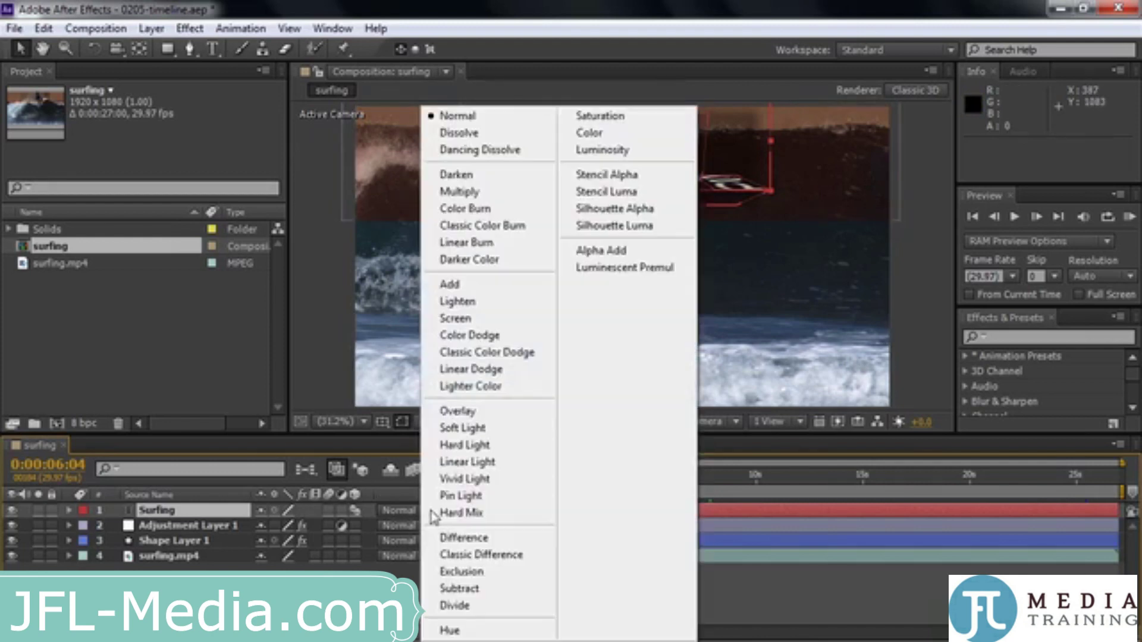
click(470, 242)
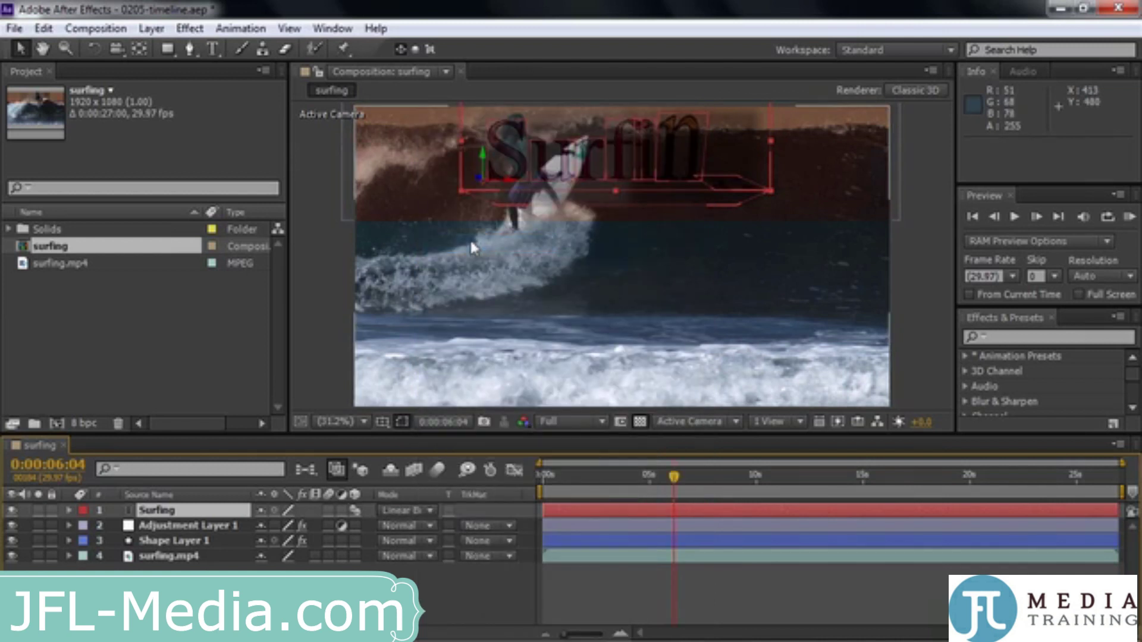
click(431, 510)
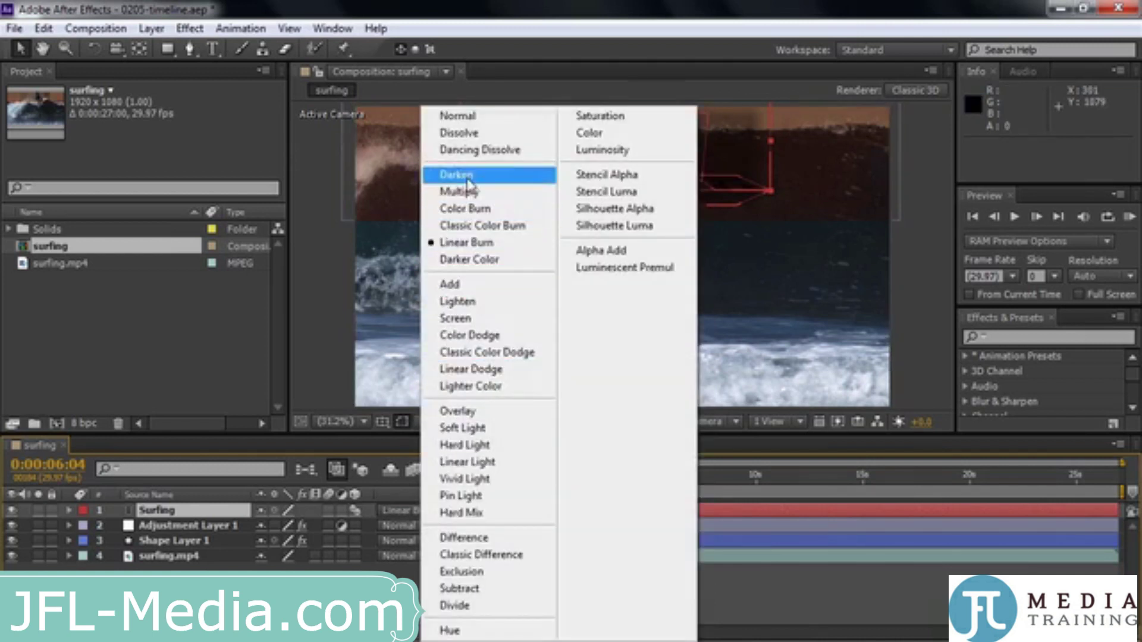
click(469, 117)
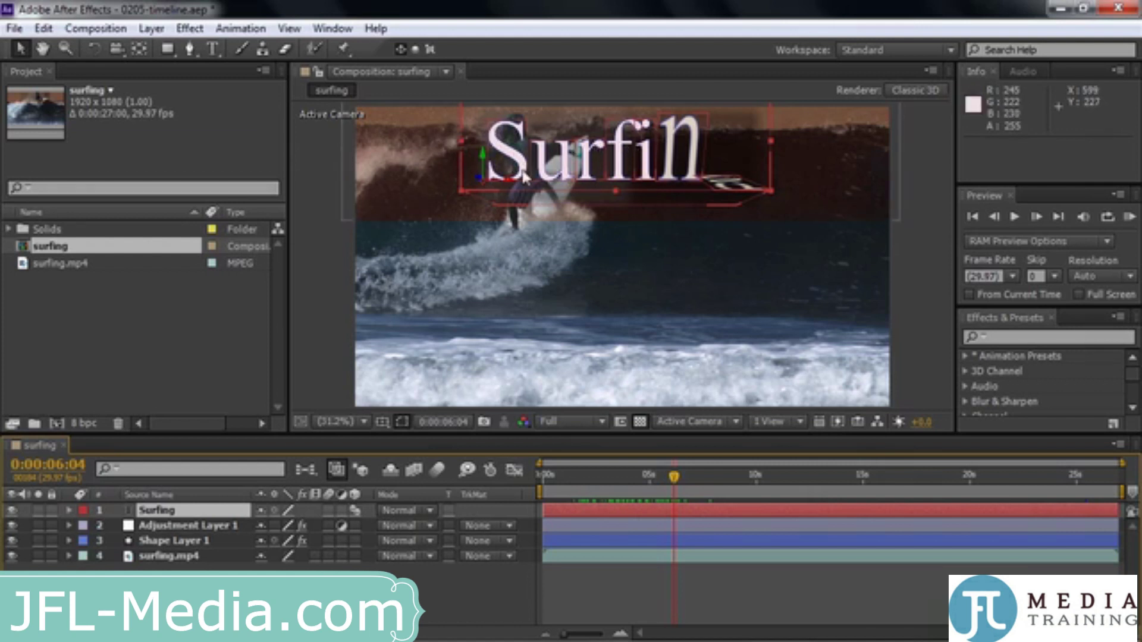
- Set Adjustment Layer 1's TrkMat to Alpha Matte and scrub the result to 0:00:10:21
click(519, 523)
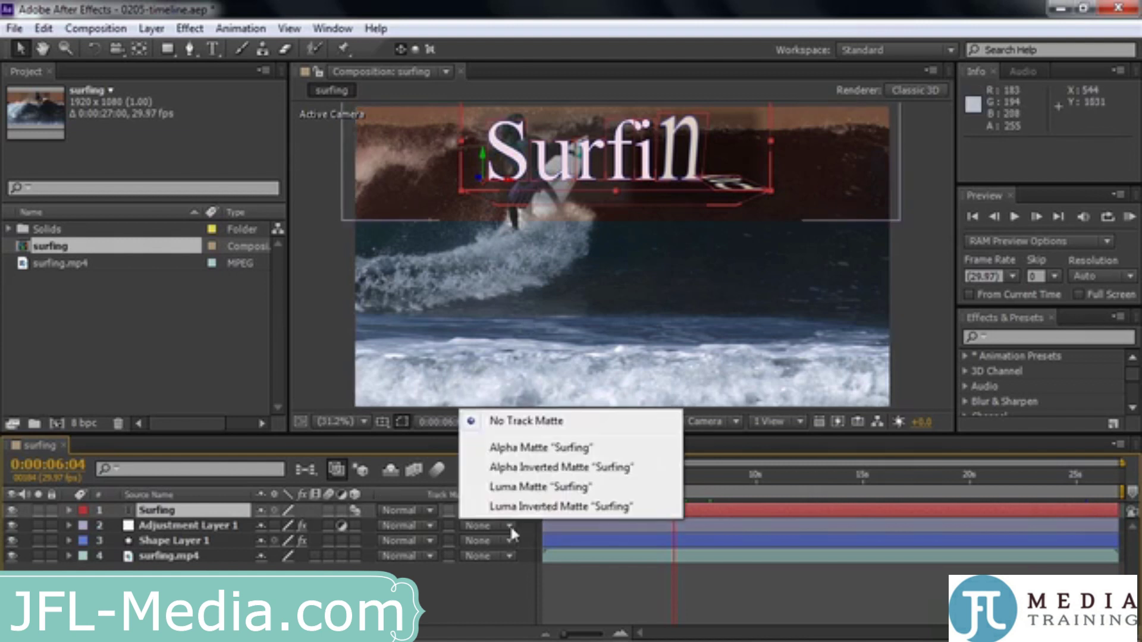
click(537, 443)
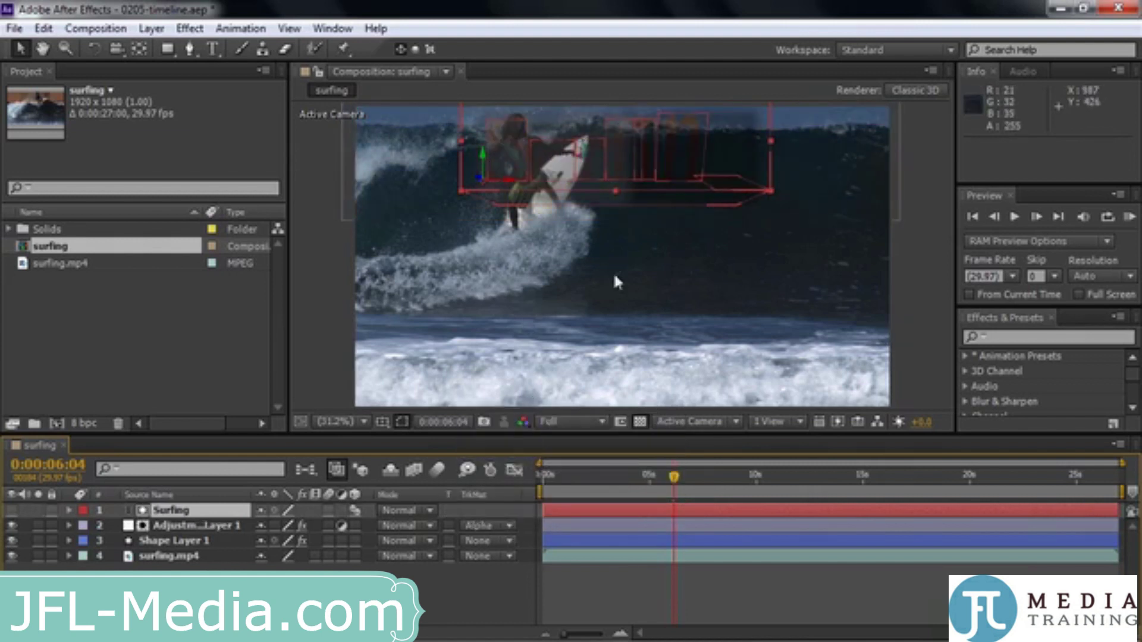
drag(678, 477, 634, 492)
click(593, 486)
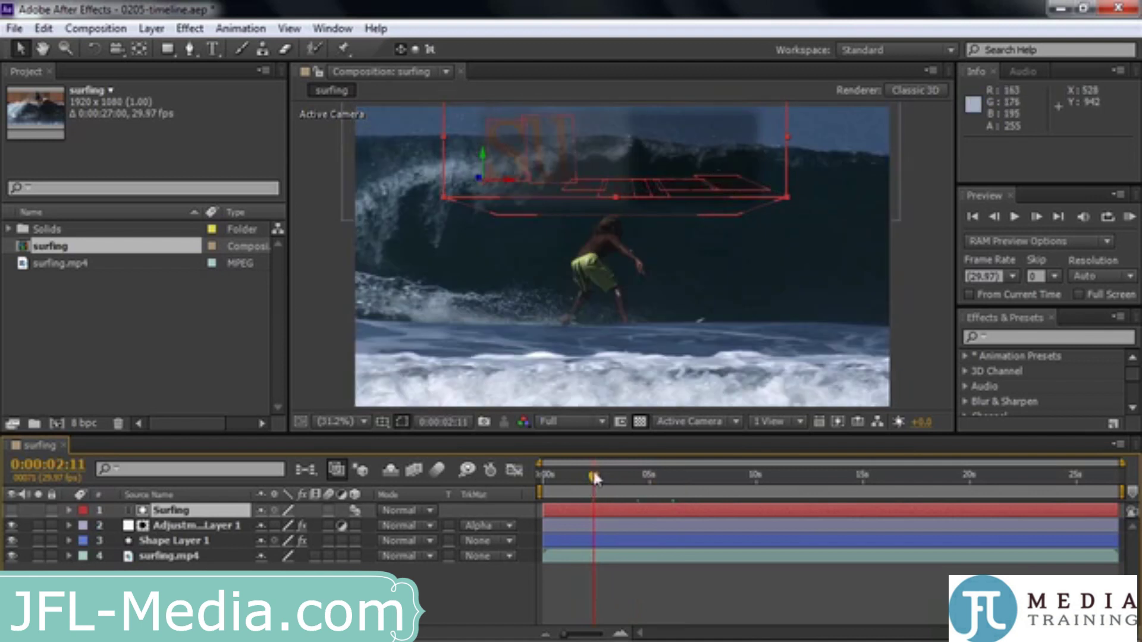
drag(593, 476, 772, 479)
- Switch the TrkMat to Alpha Inverted Matte, then to No Track Matte
click(509, 525)
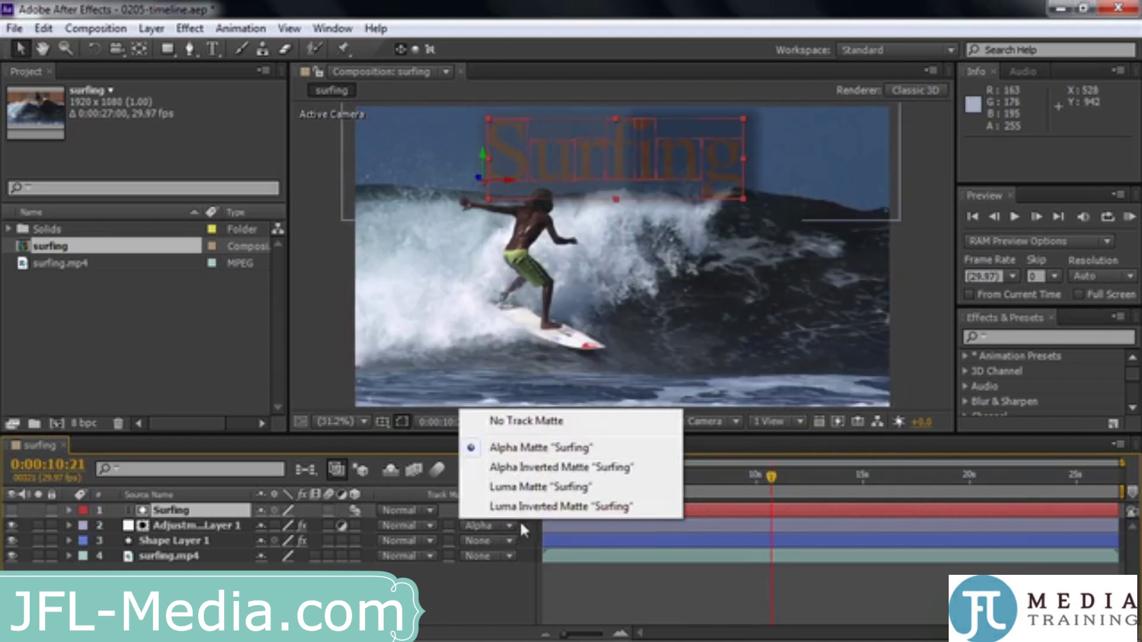
click(536, 470)
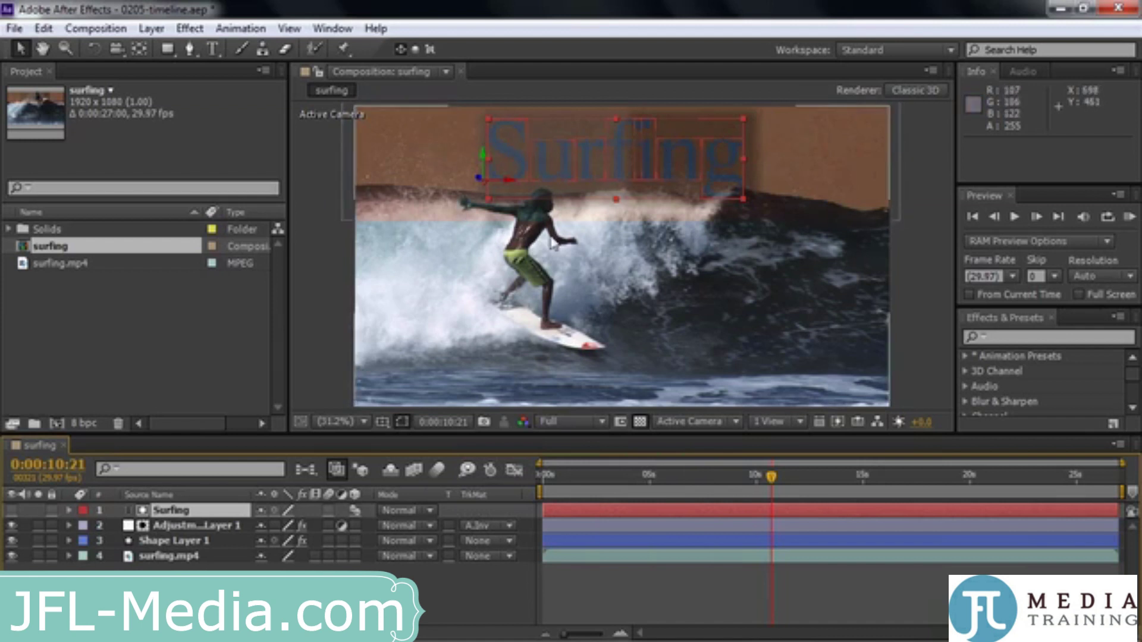
click(509, 526)
click(516, 424)
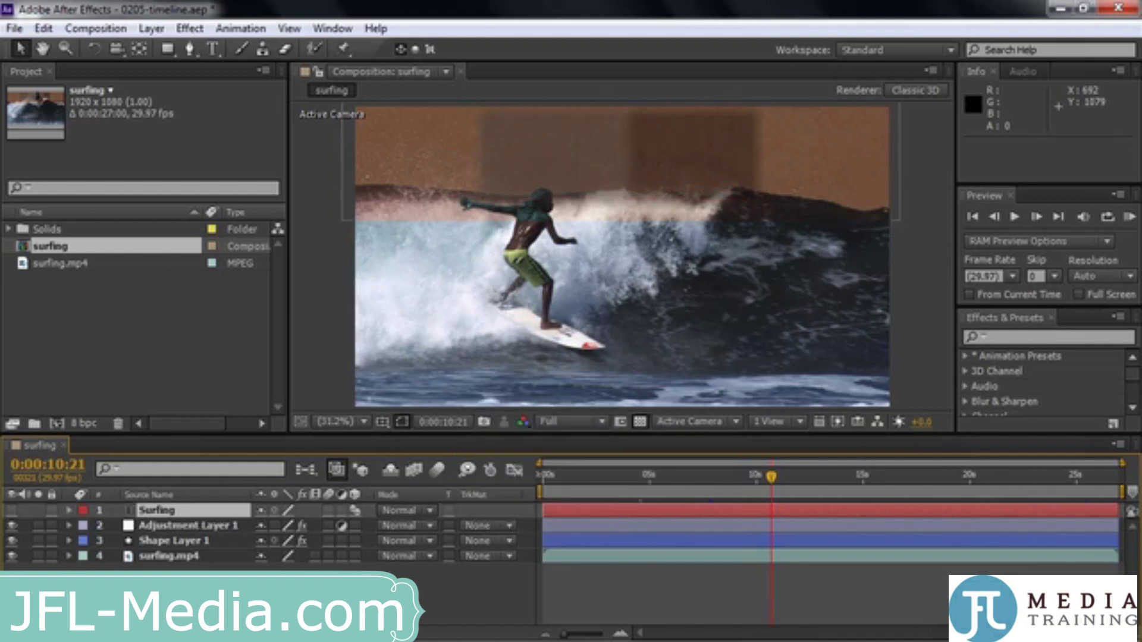
- Swap Mode columns for In/Out/Duration/Stretch, trim Surfing's In point and undo, then unhide Surfing
key(F4)
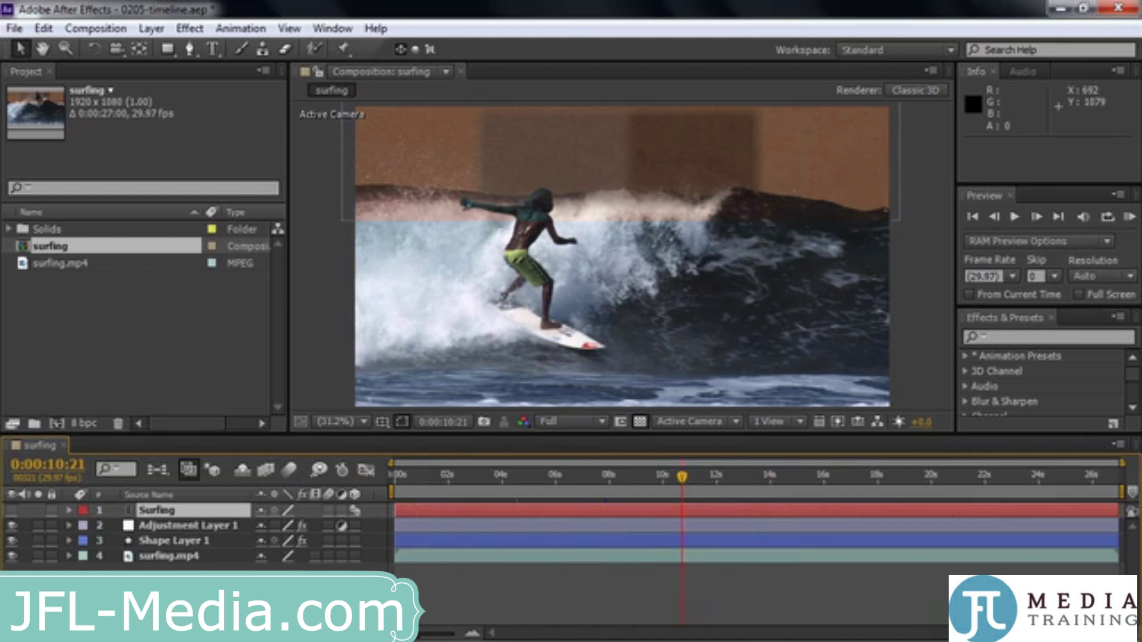
click(36, 632)
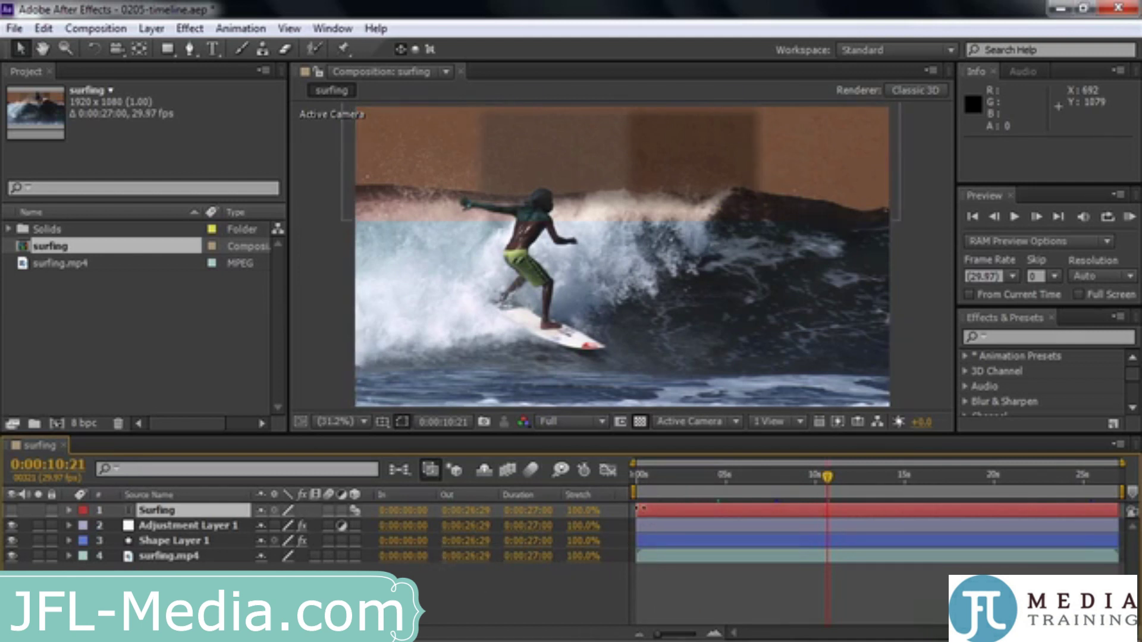
mouse_move(405, 511)
mouse_down()
mouse_move(444, 510)
mouse_move(415, 521)
mouse_up()
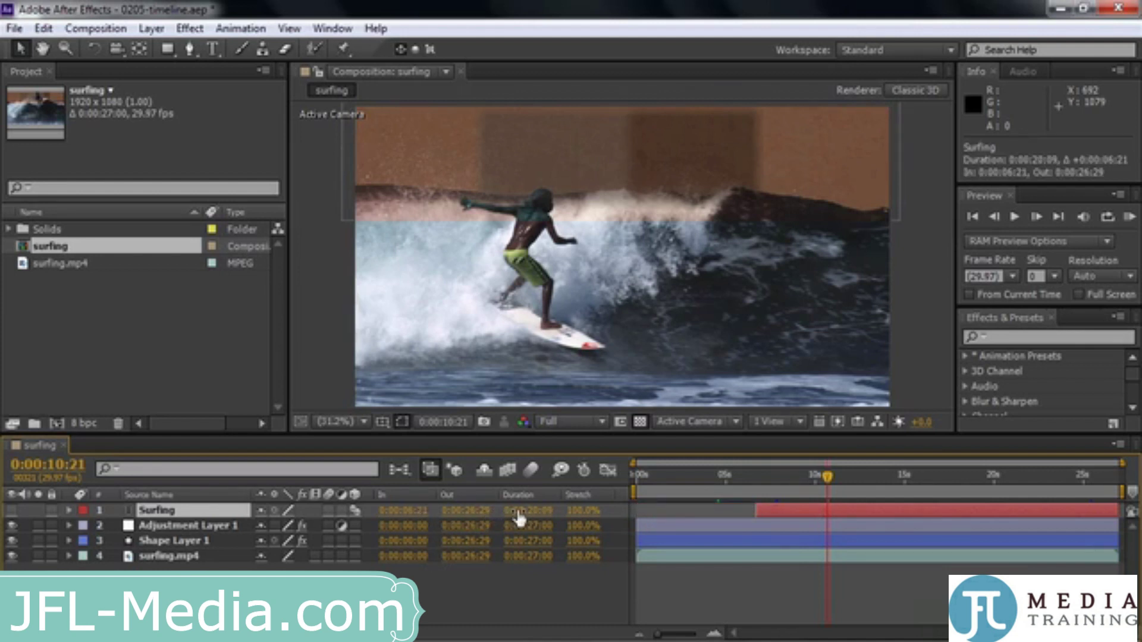
key(ctrl+z)
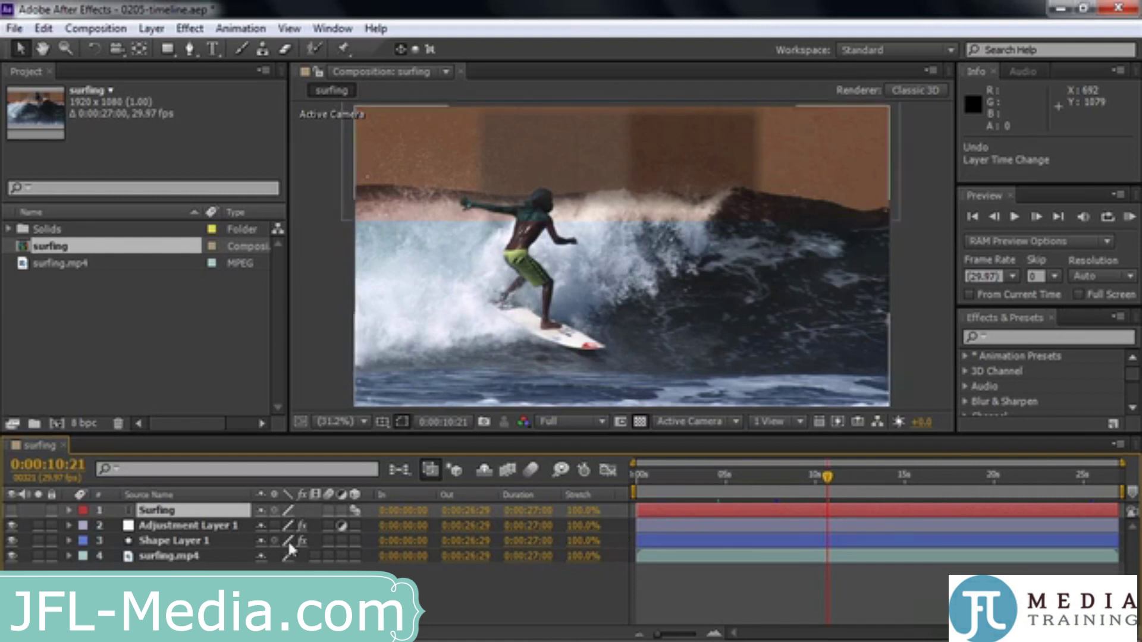
click(11, 510)
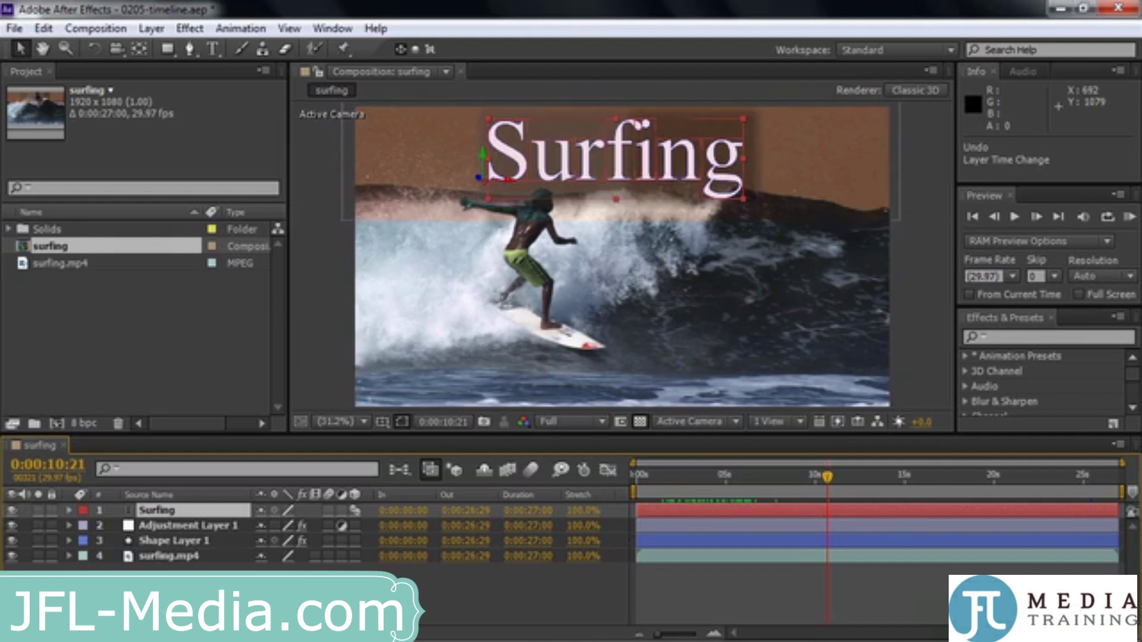
- Hide the Out column using Hide This on its header
right_click(411, 496)
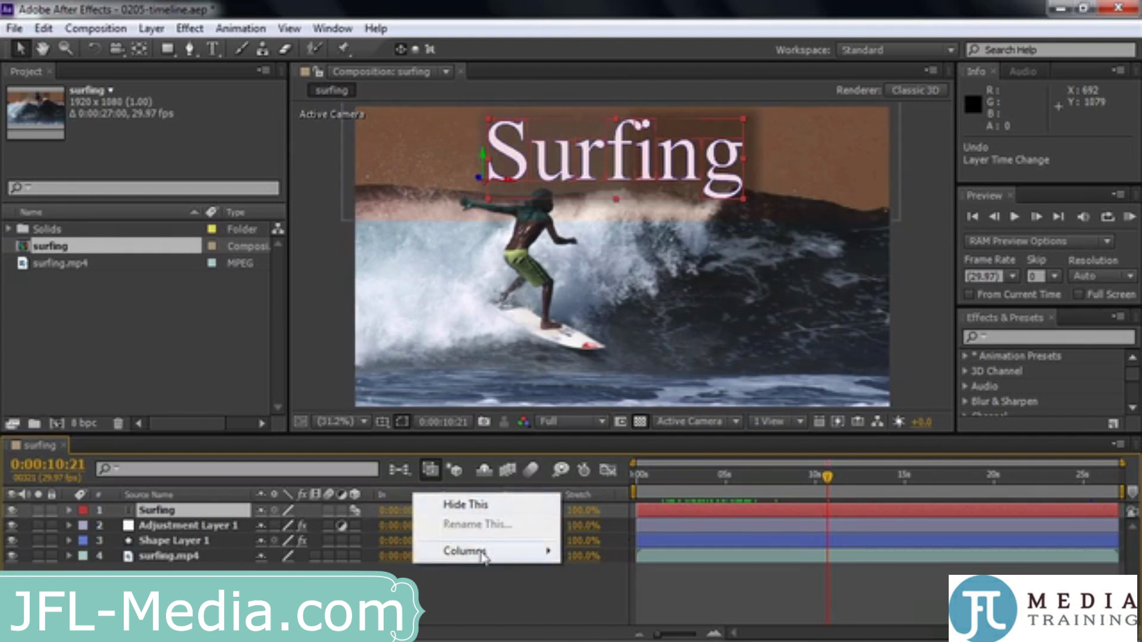
mouse_move(483, 554)
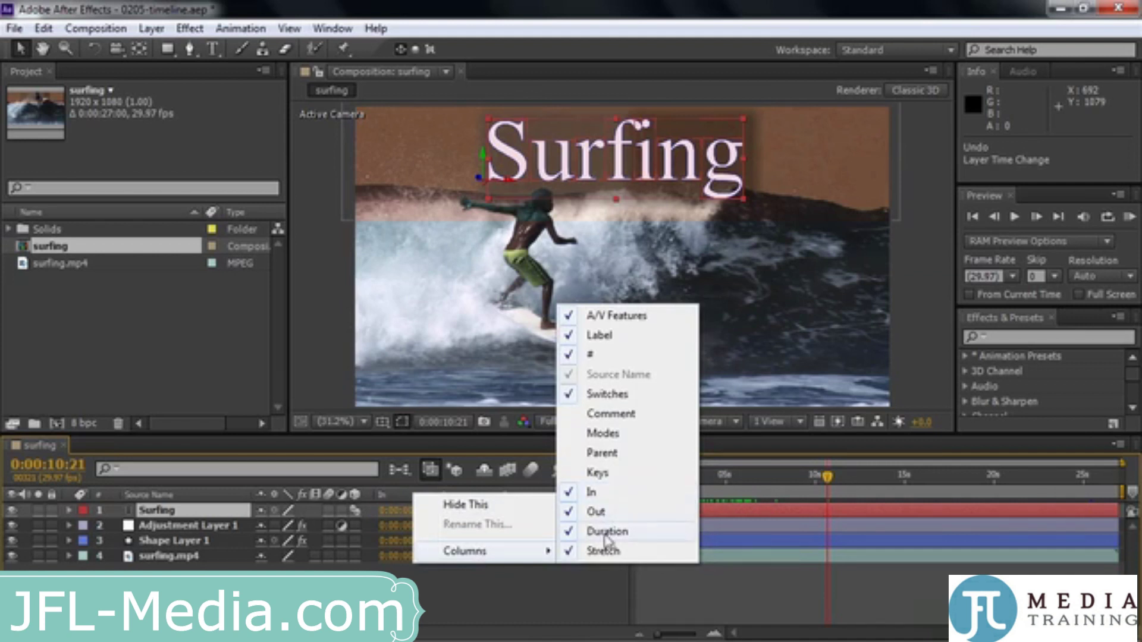
click(496, 601)
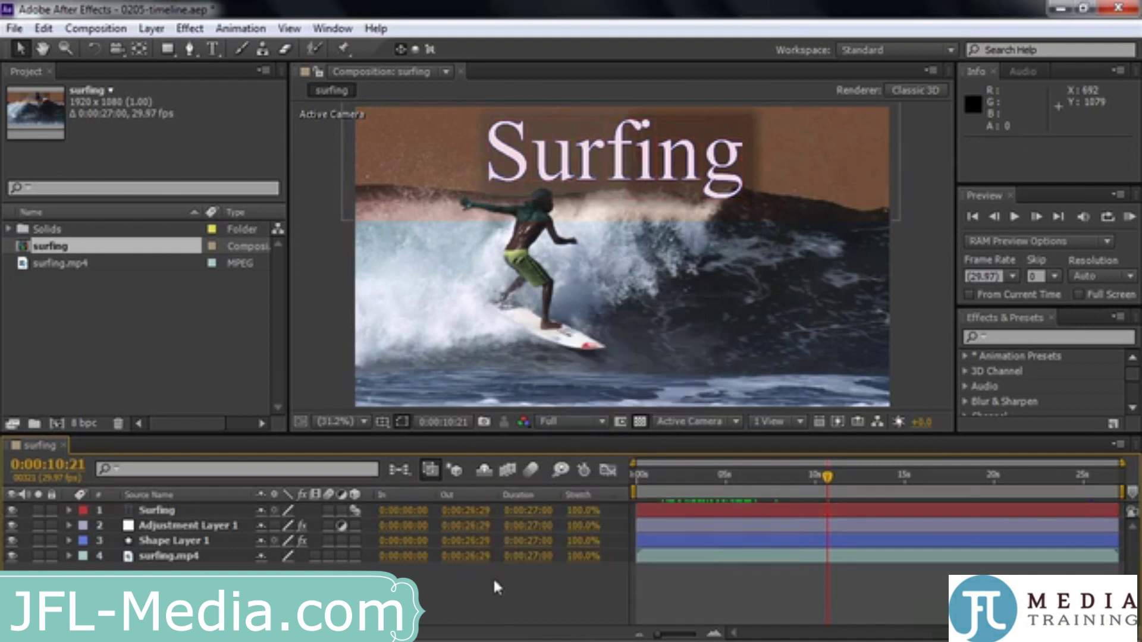
right_click(469, 494)
click(519, 505)
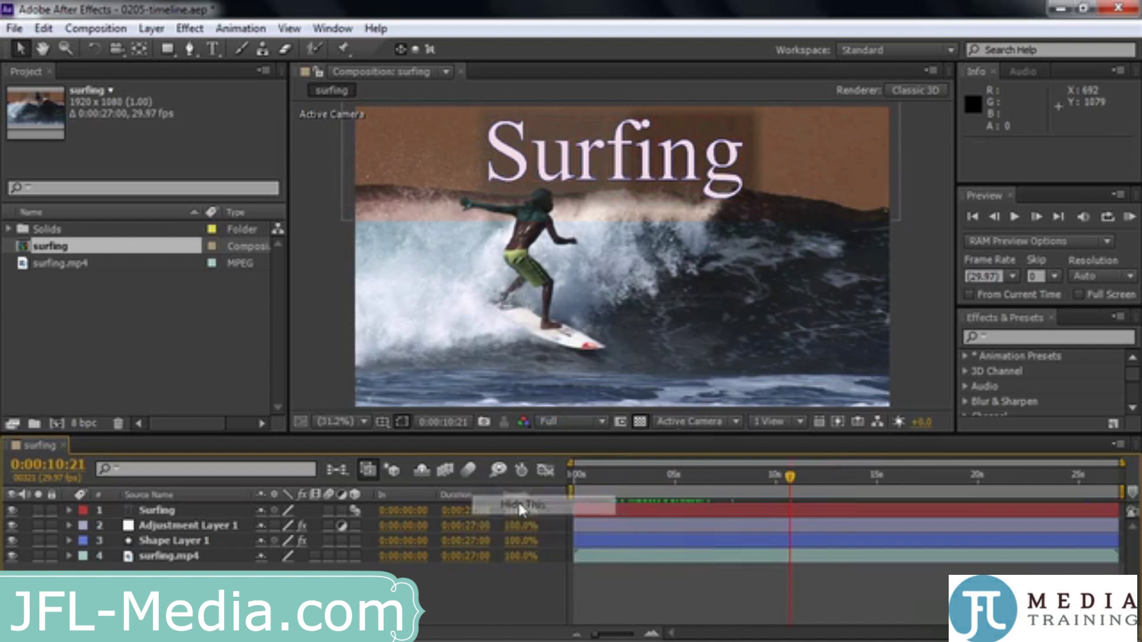
- Collapse the In, Duration and Stretch columns, then toggle F4 to Modes and back to switches
click(39, 634)
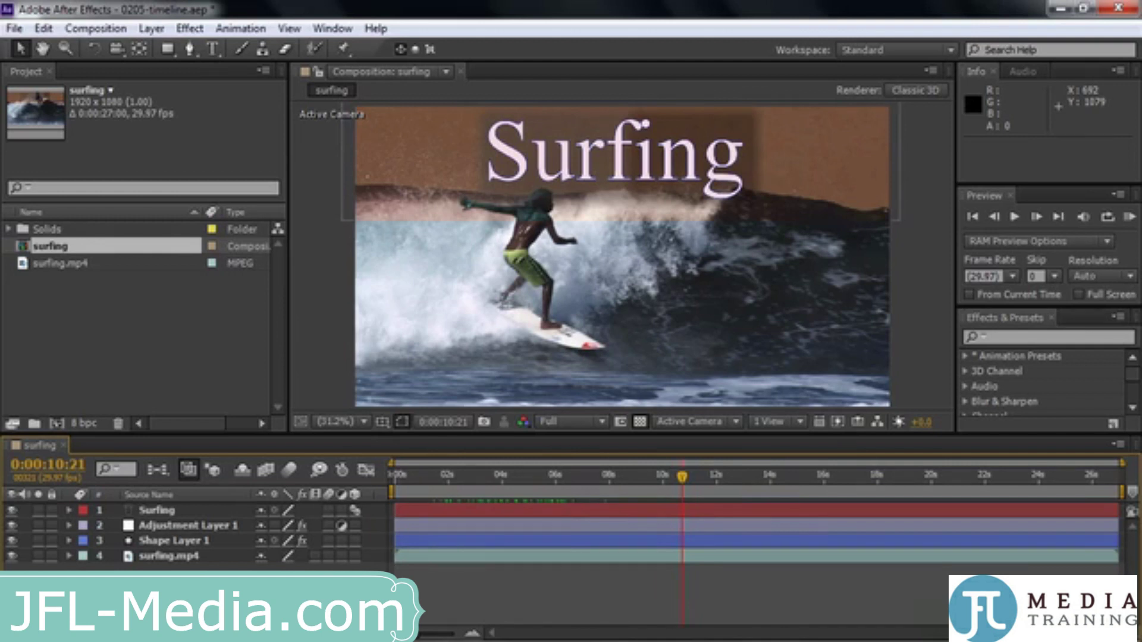
key(F4)
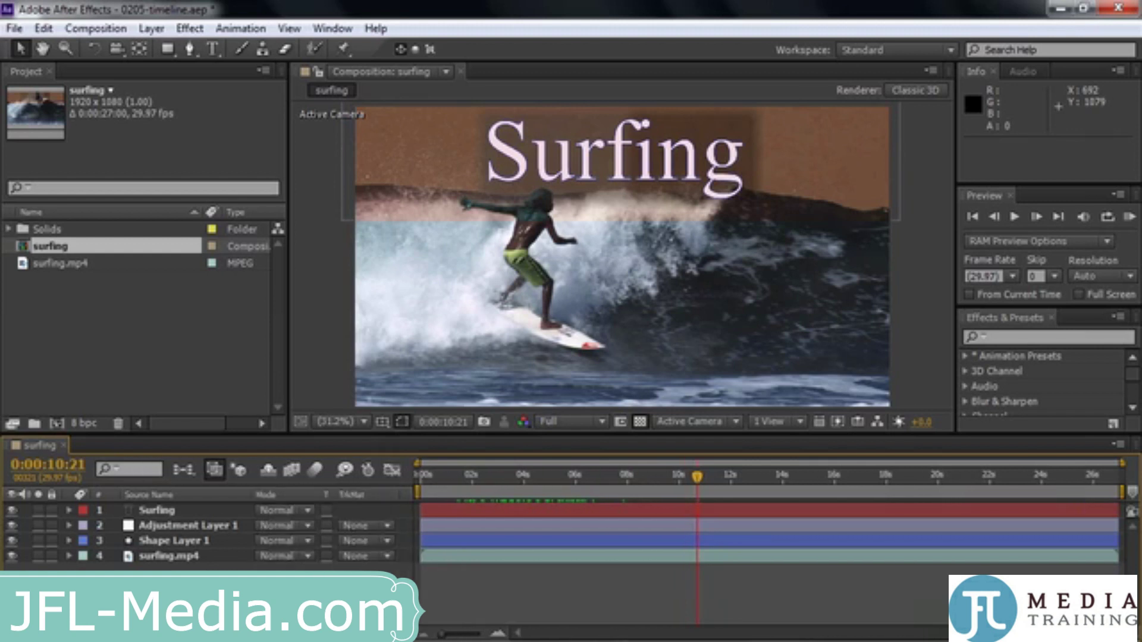
click(292, 513)
key(F4)
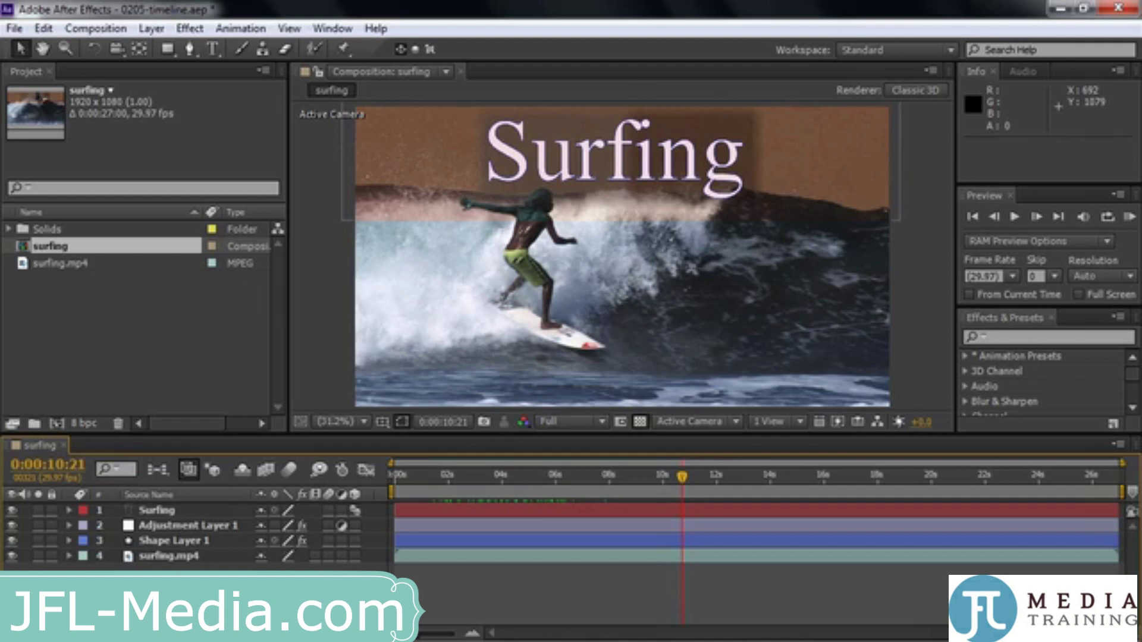
- Add the Parent column through Columns, then hide it again with Hide This
right_click(383, 493)
mouse_move(444, 550)
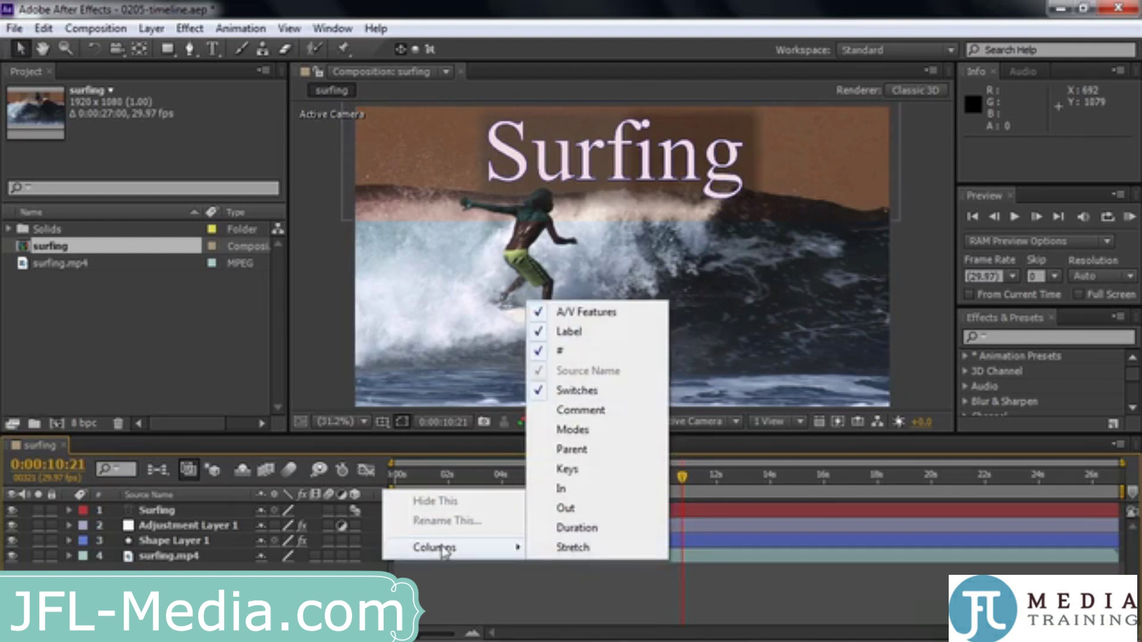
click(560, 449)
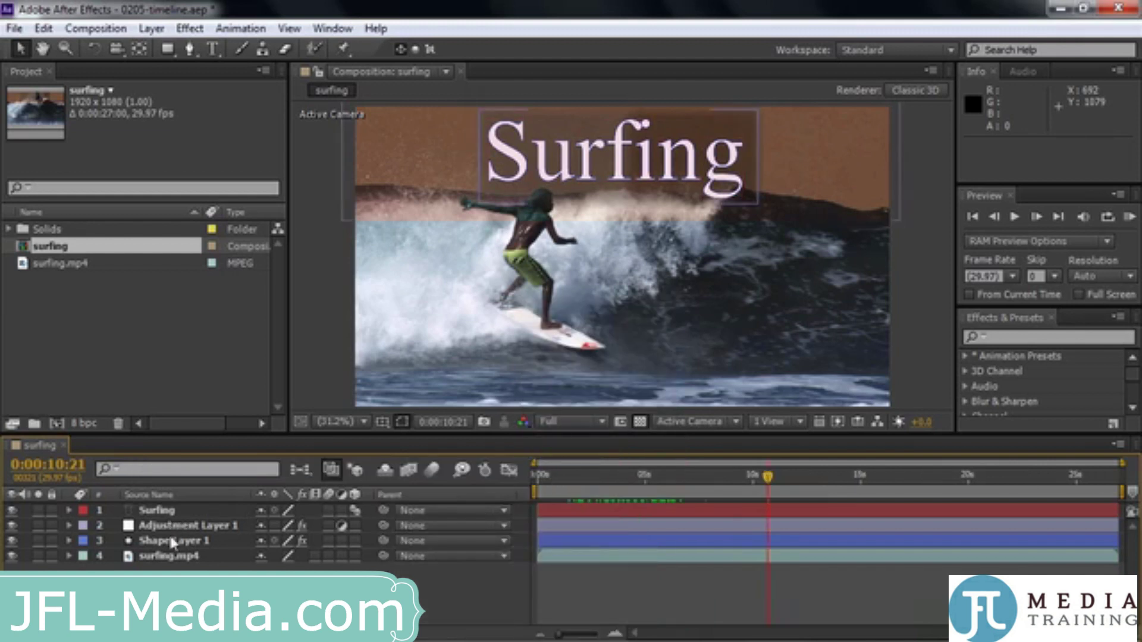
right_click(468, 494)
click(508, 507)
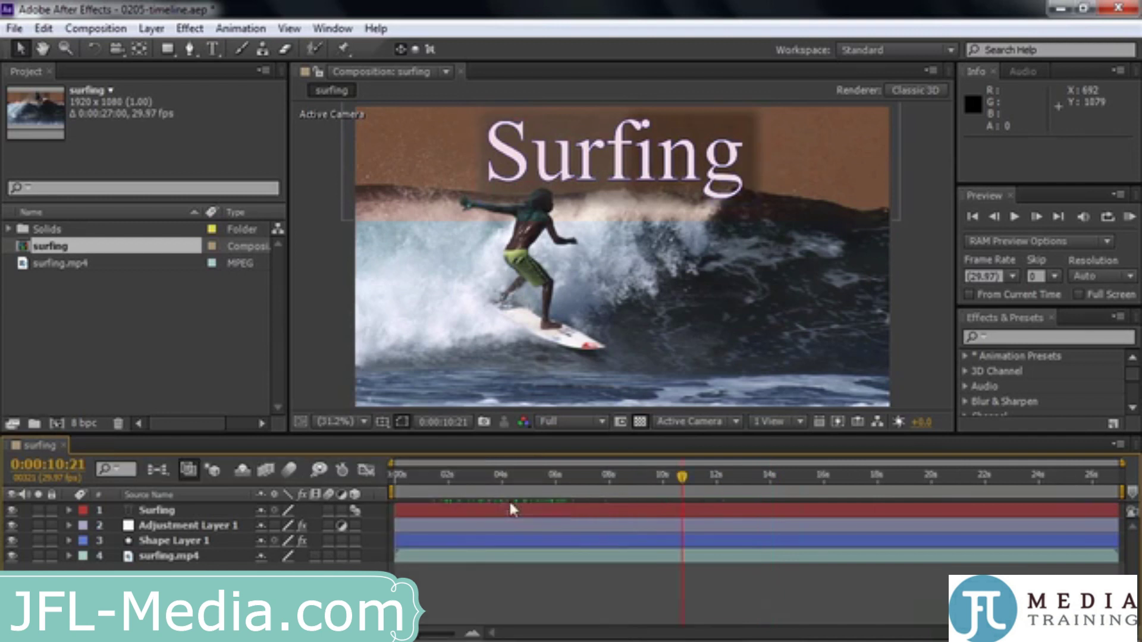
- Add the Keys column to the timeline's layer columns
right_click(379, 495)
mouse_move(426, 554)
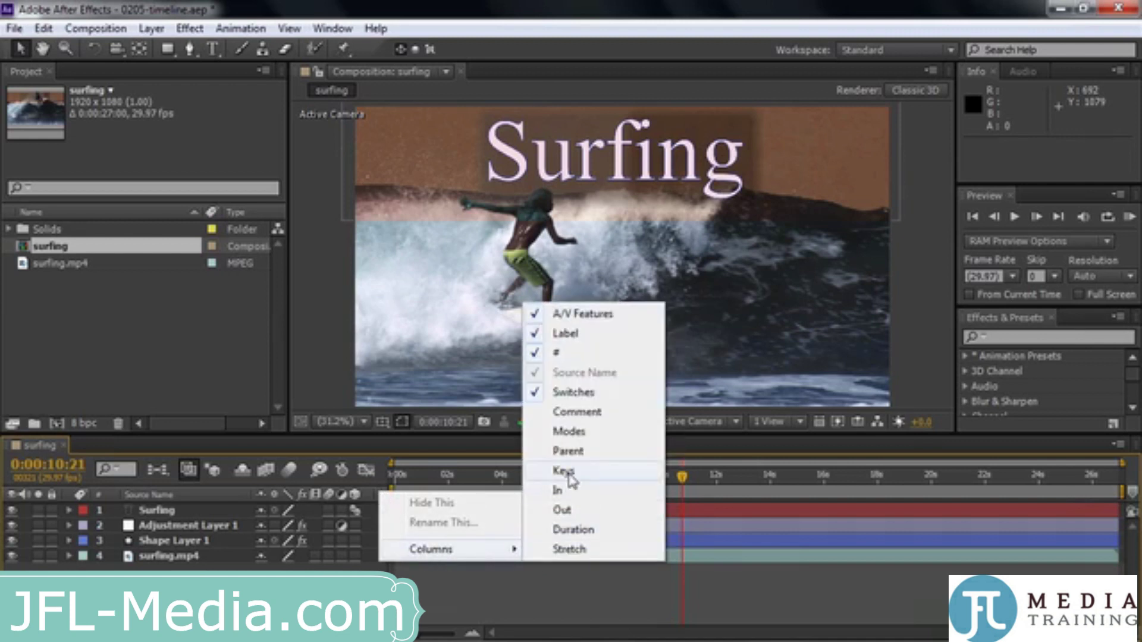
click(569, 474)
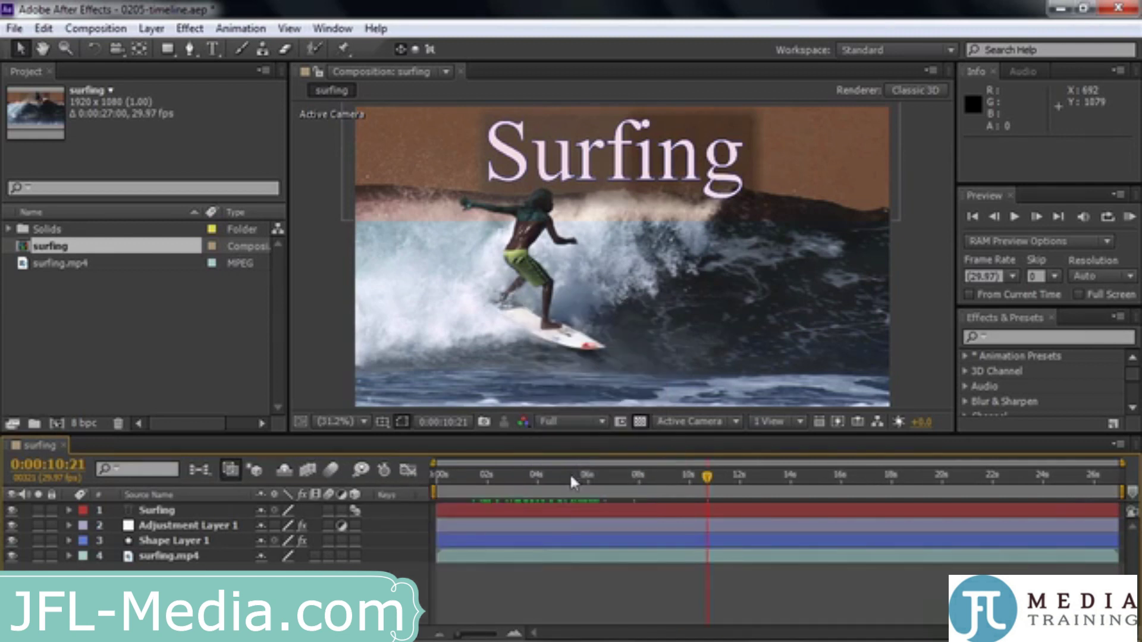
- Add a Comment column, start a comment on the Surfing layer, then hide the column
right_click(403, 496)
mouse_move(458, 555)
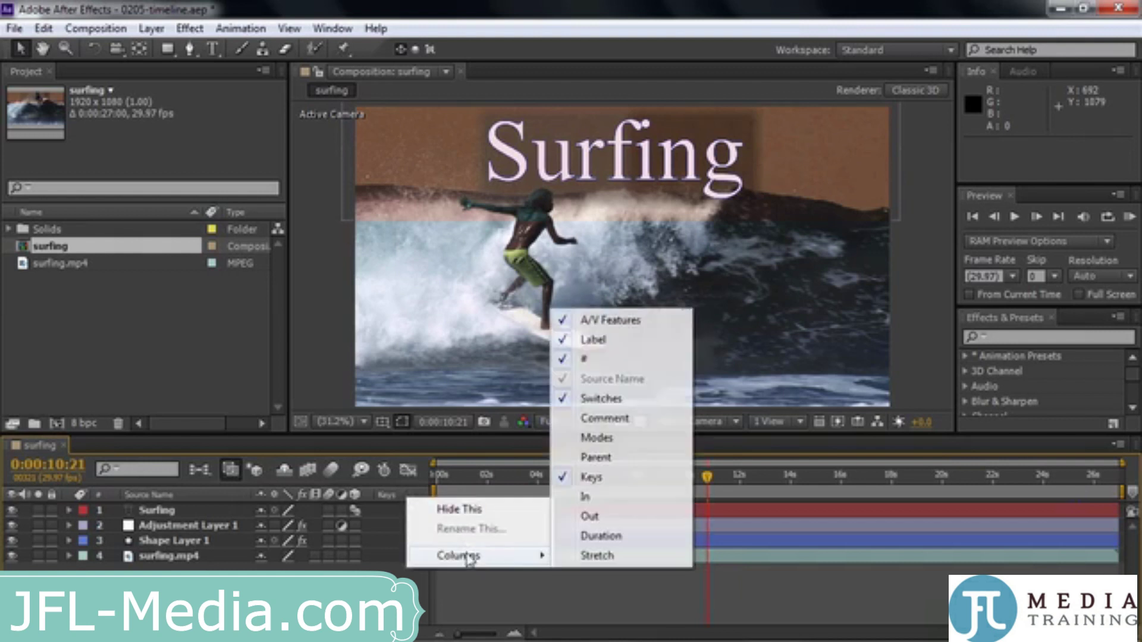
click(600, 421)
click(400, 513)
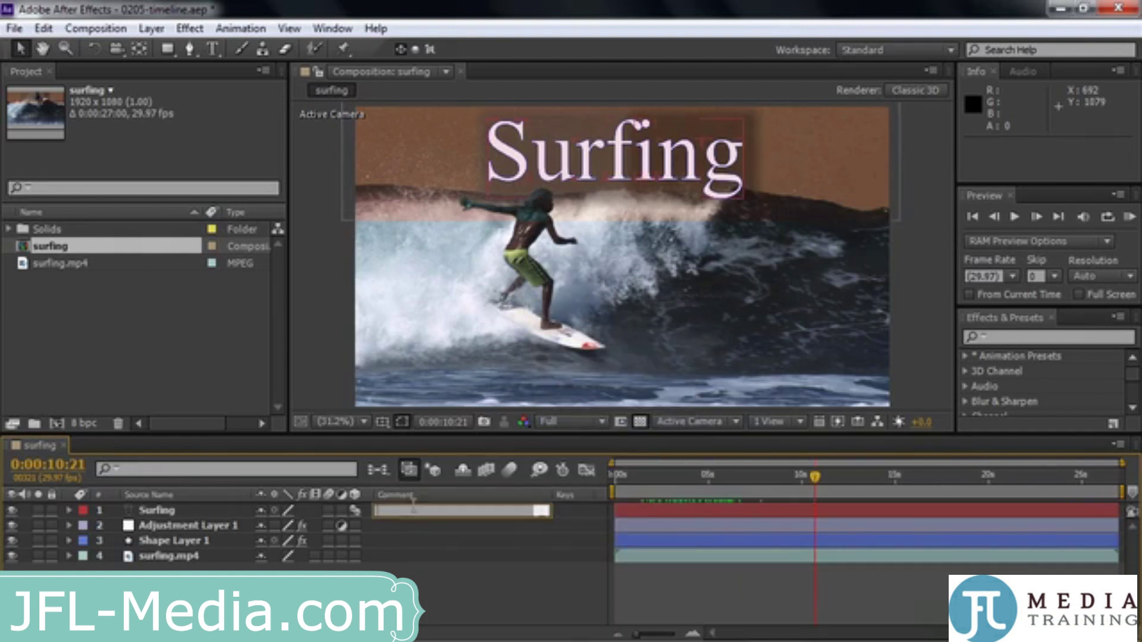
right_click(487, 500)
click(512, 510)
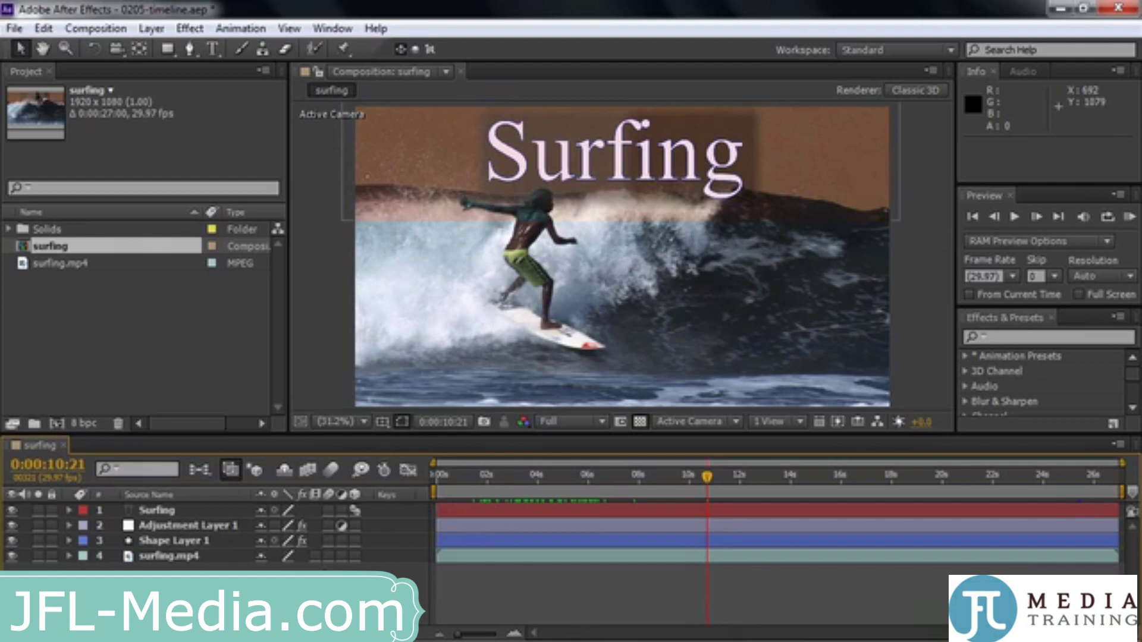
- Reveal the Surfing layer's animated Start property with U and go back to its first keyframe at 0:00:01:09
key(u)
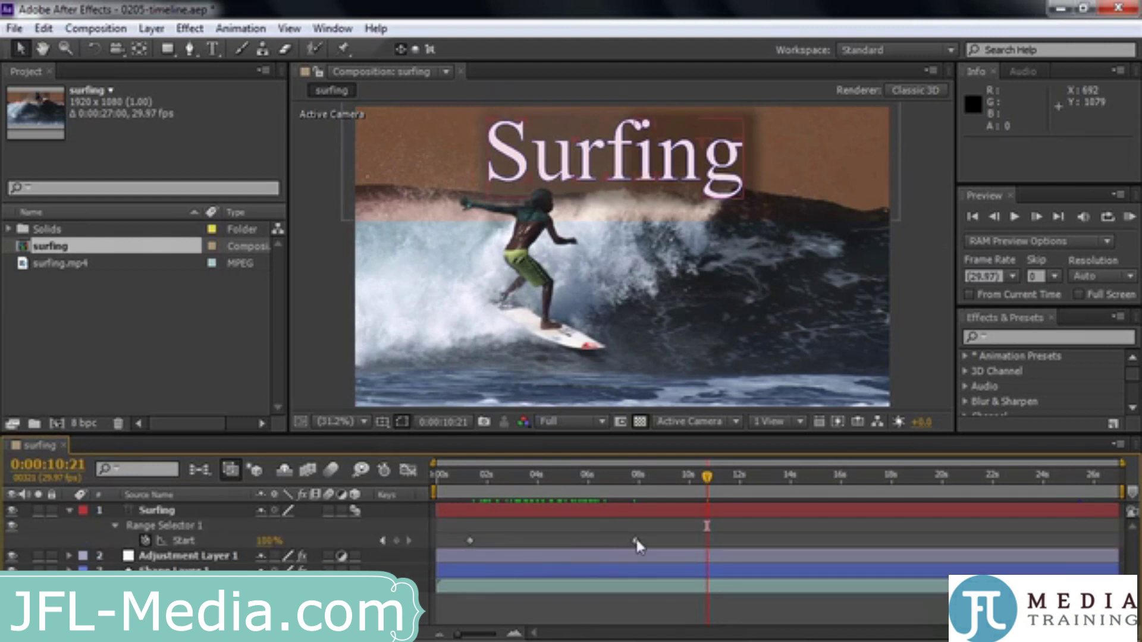
click(382, 541)
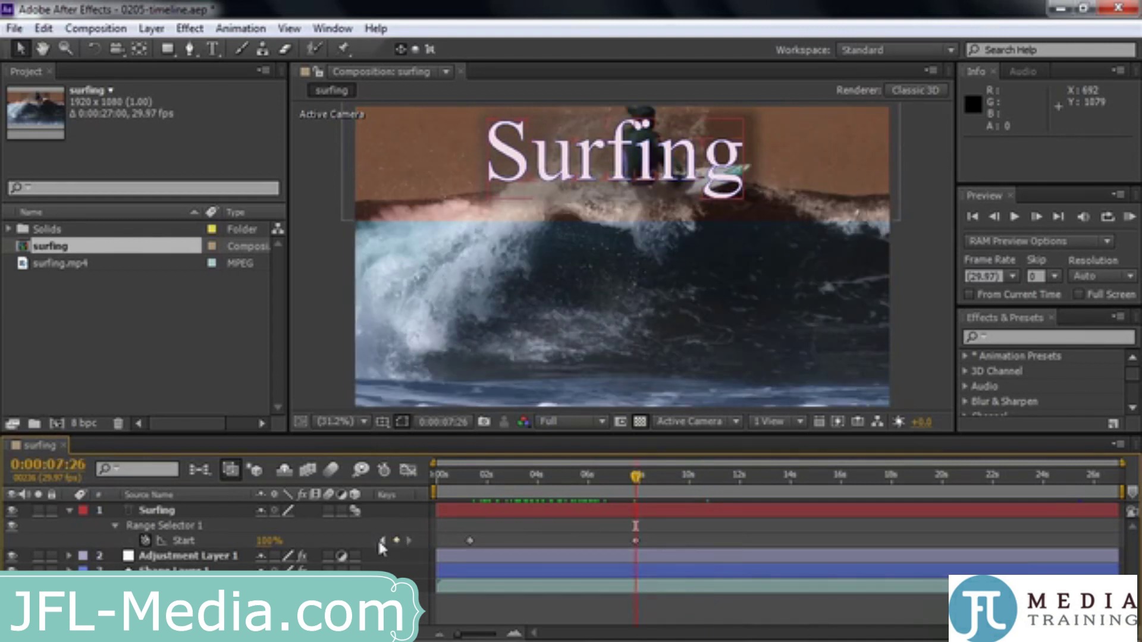
click(383, 541)
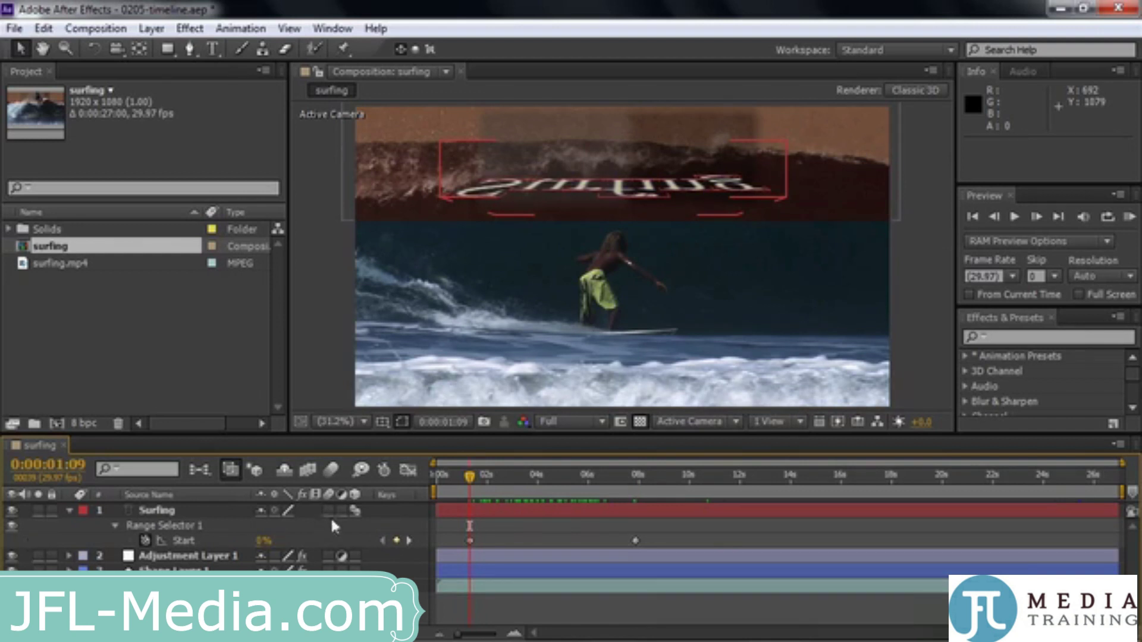
- Hide the Keys column and leave all layers deselected
key(ctrl+shift+a)
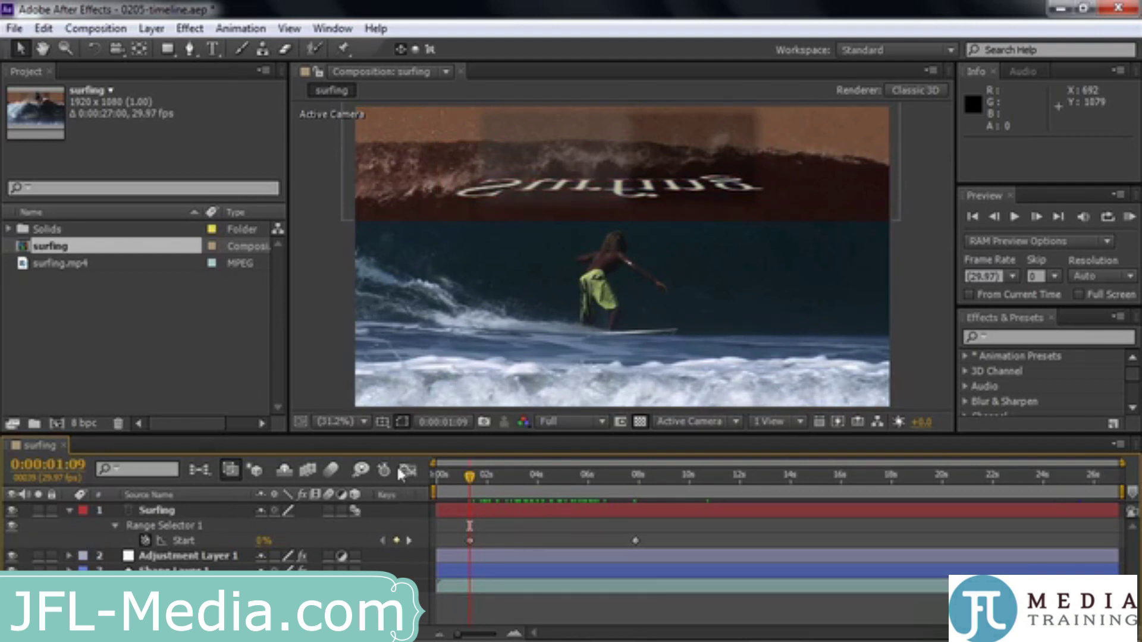
right_click(394, 496)
click(466, 500)
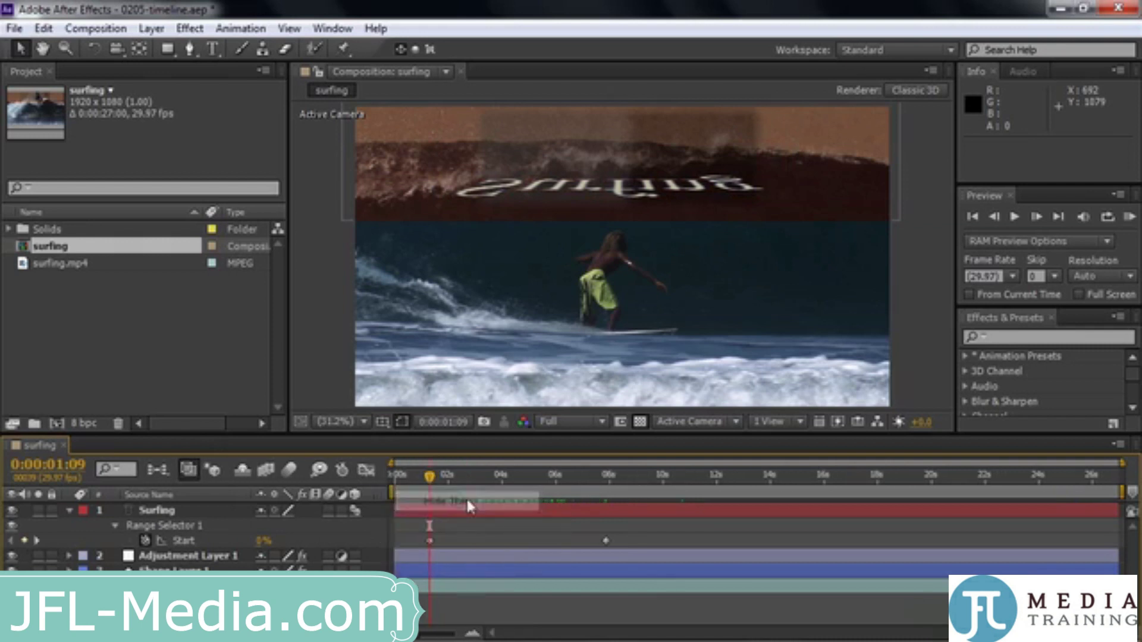
click(89, 511)
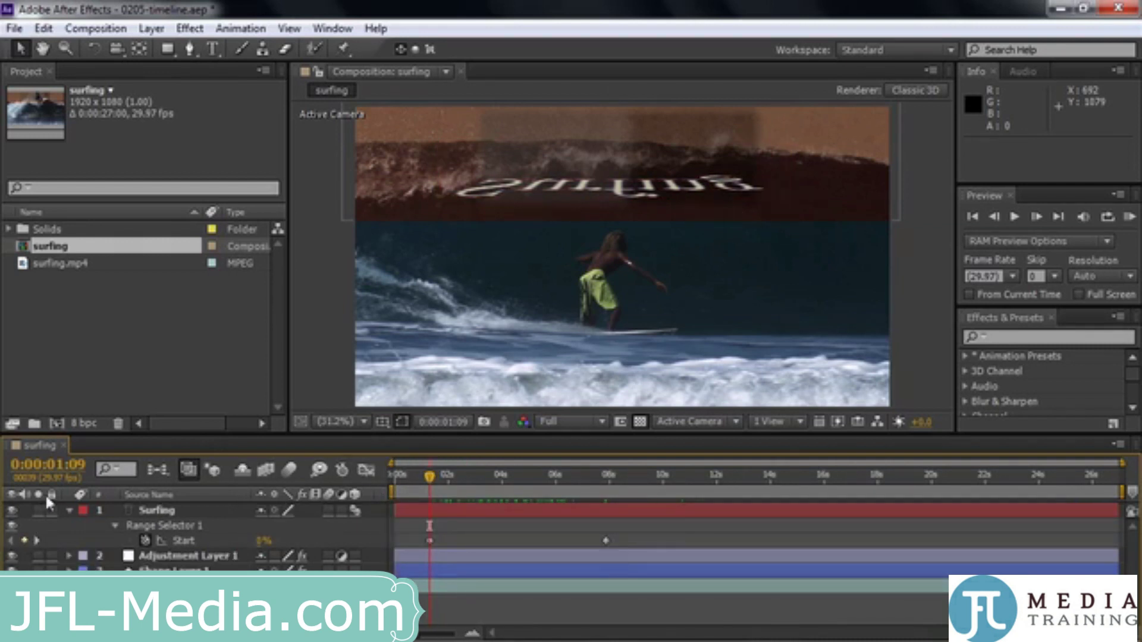
key(ctrl+shift+a)
- Rearrange the A/V Features and switches column groups, then return A/V Features to the far left
click(24, 541)
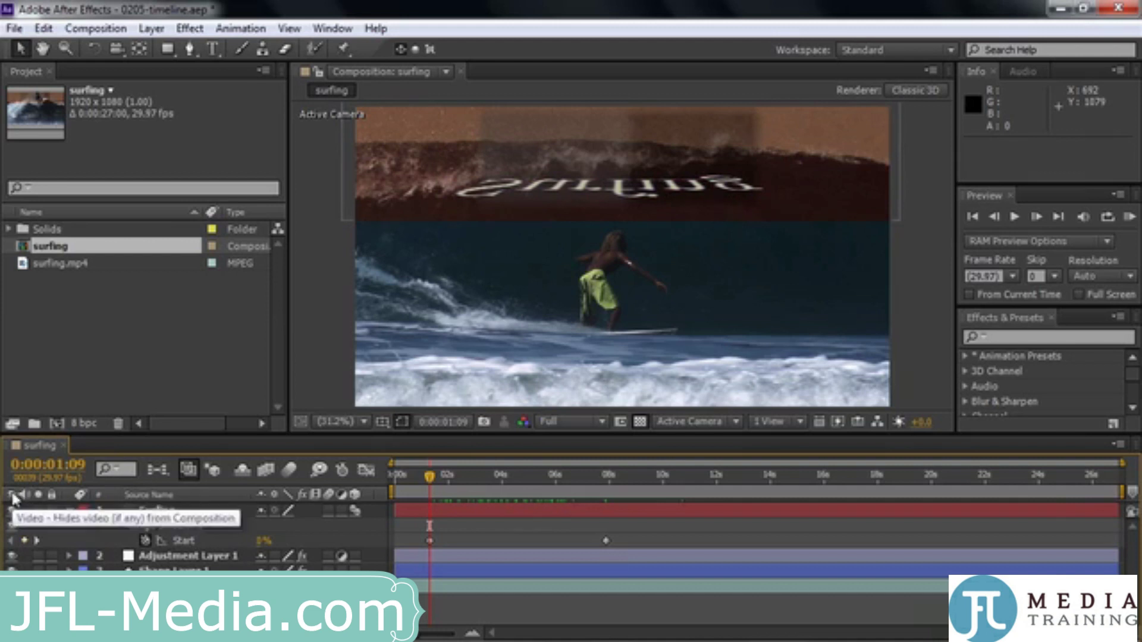
drag(171, 512, 350, 498)
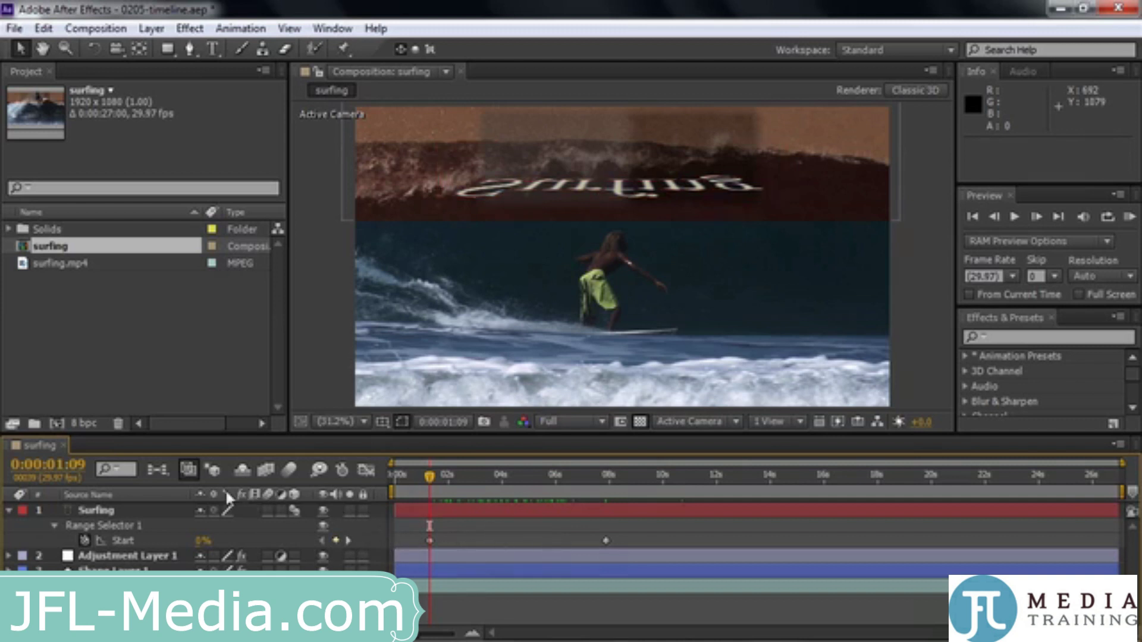
drag(234, 487, 3, 510)
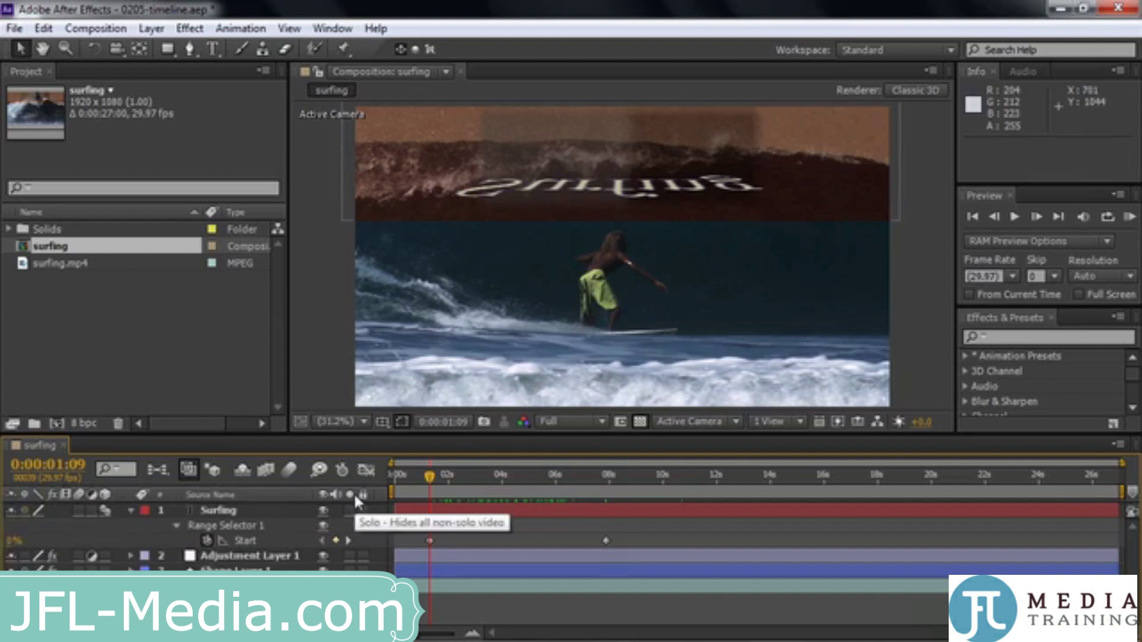
drag(355, 498, 15, 502)
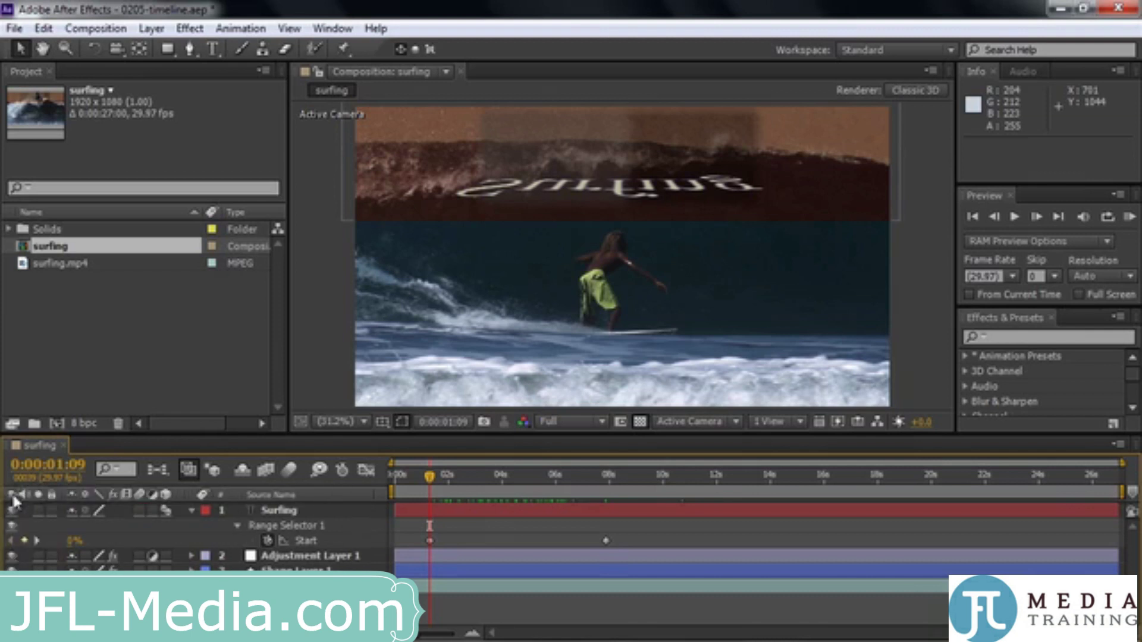
- Switch Source Name to Layer Name, move the switches back after it, and zoom the ruler to eight seconds
click(290, 494)
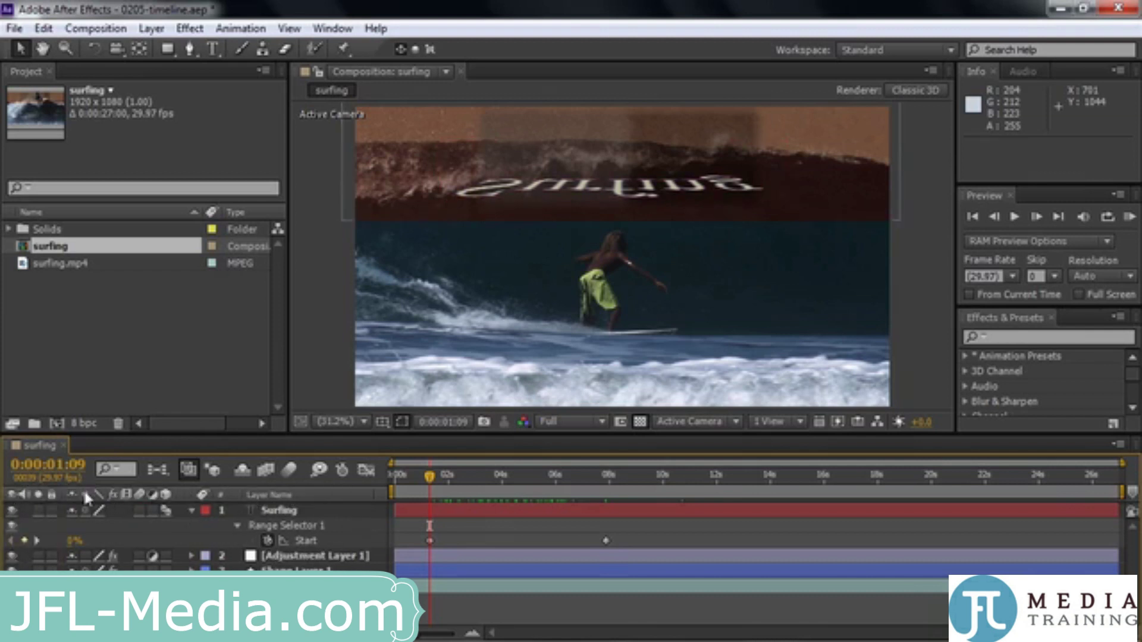
drag(84, 488, 341, 516)
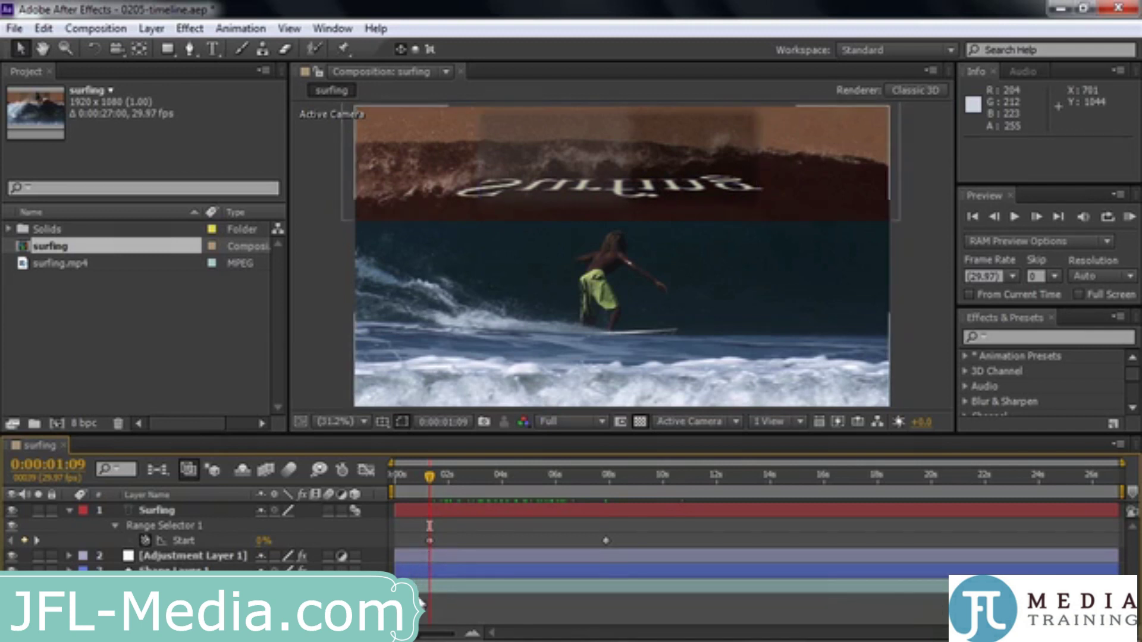
mouse_move(420, 637)
mouse_down()
mouse_move(452, 637)
mouse_move(422, 637)
mouse_up()
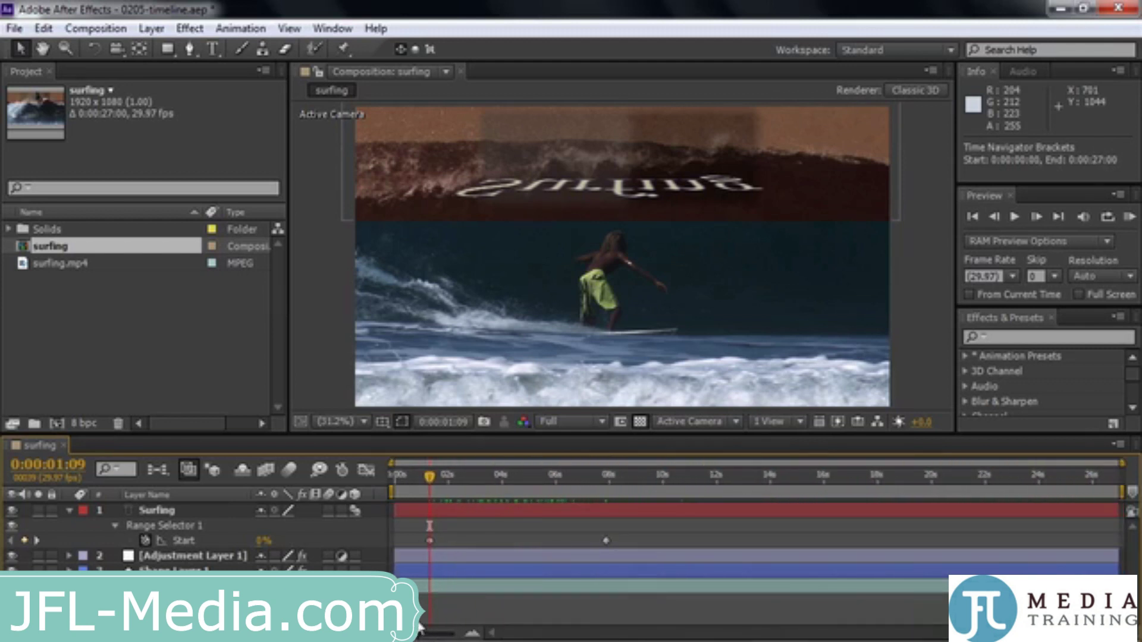
- Zoom the time ruler to frame level with ; and out with Shift+;, then show the Graph Editor
click(459, 543)
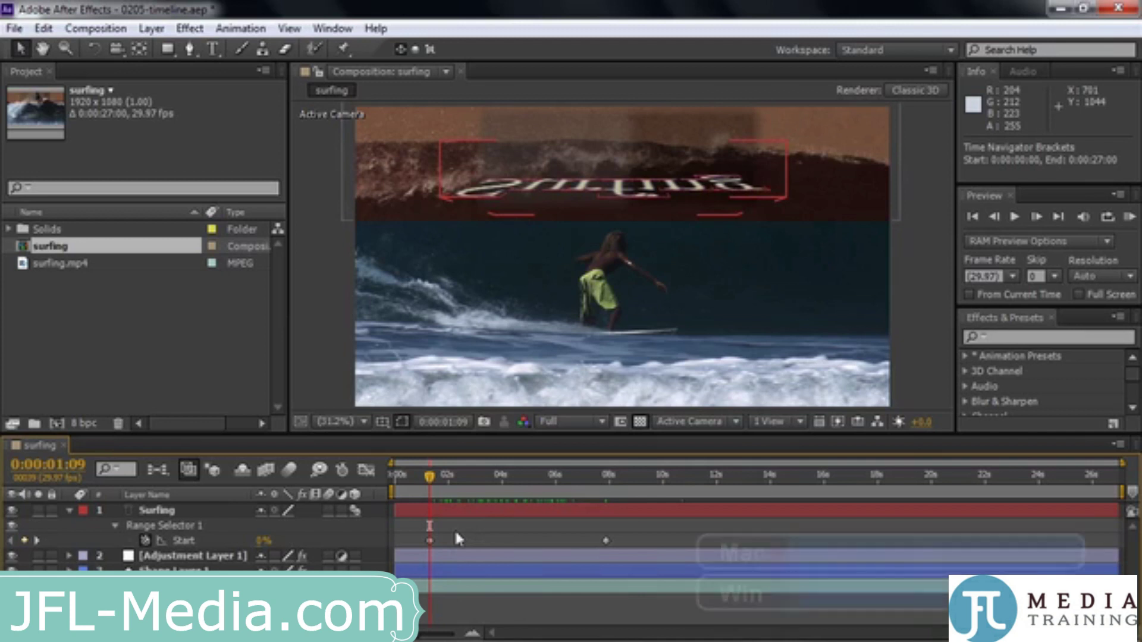
key(semicolon)
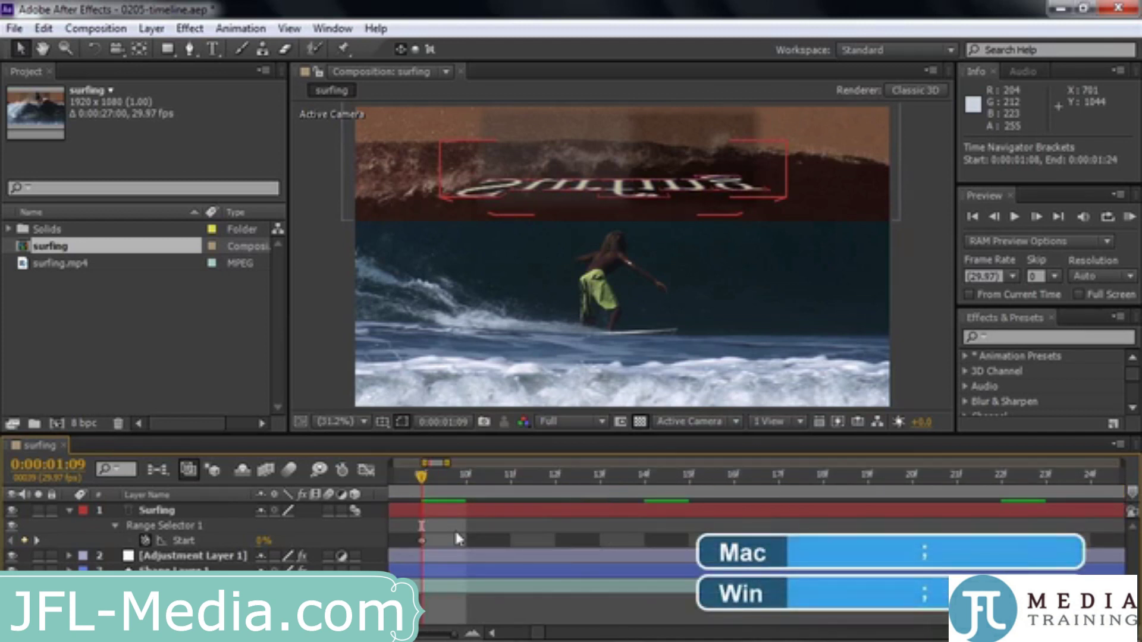
click(458, 538)
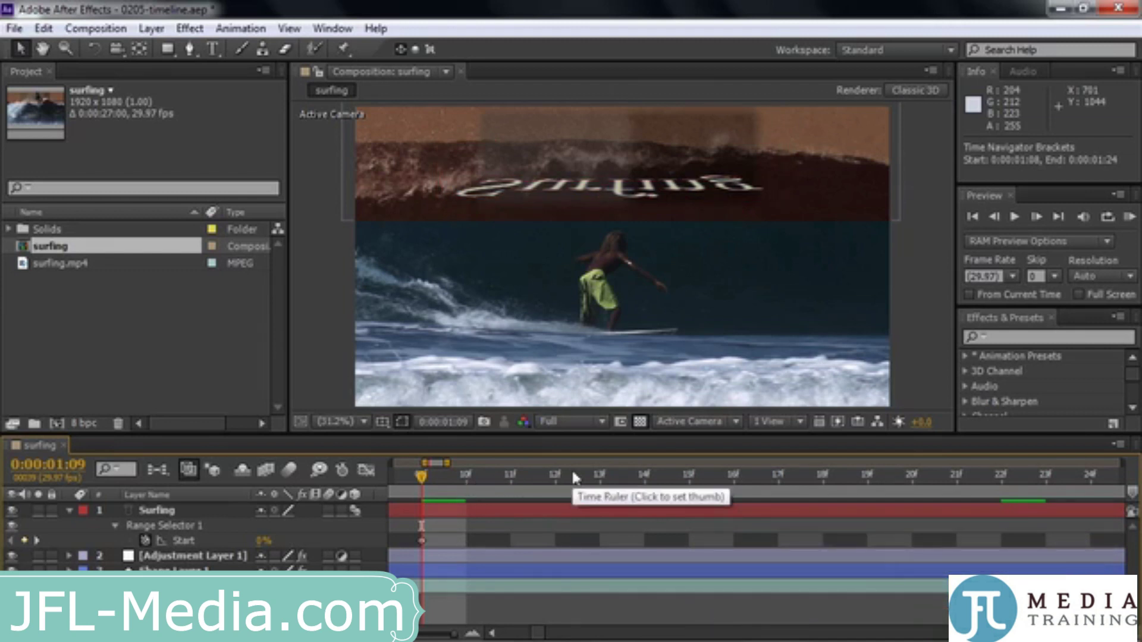
key(shift+semicolon)
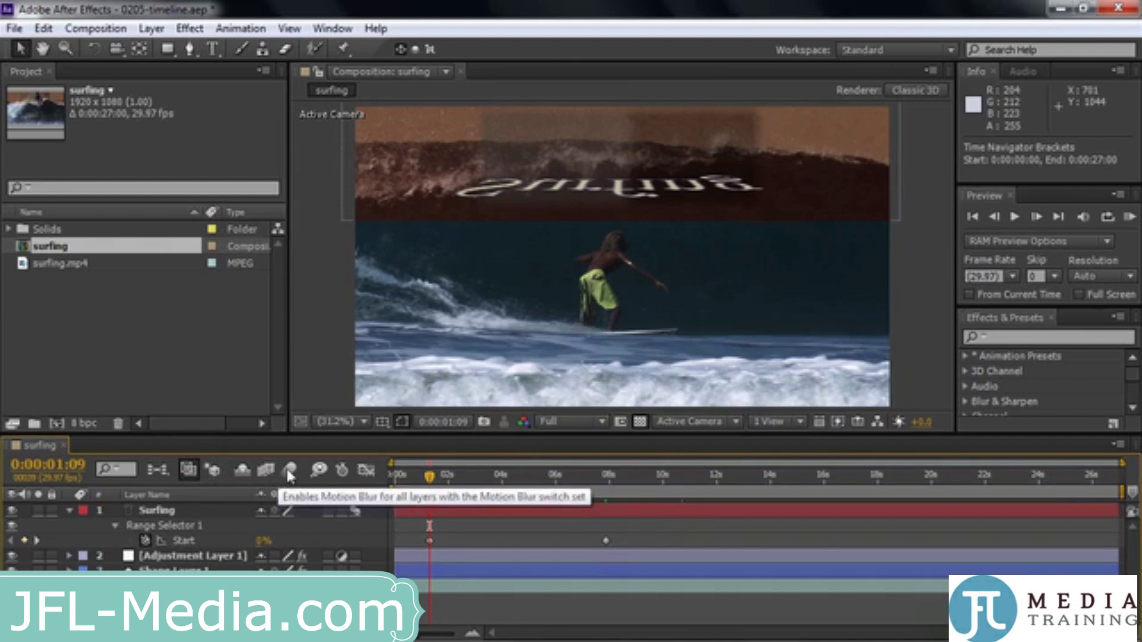
click(365, 471)
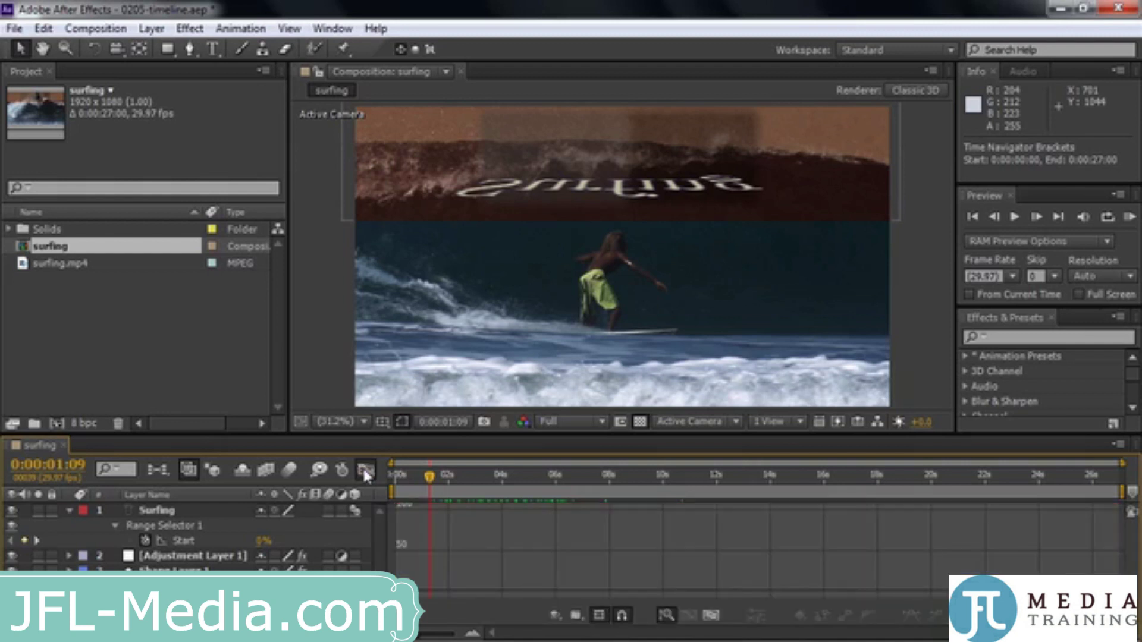